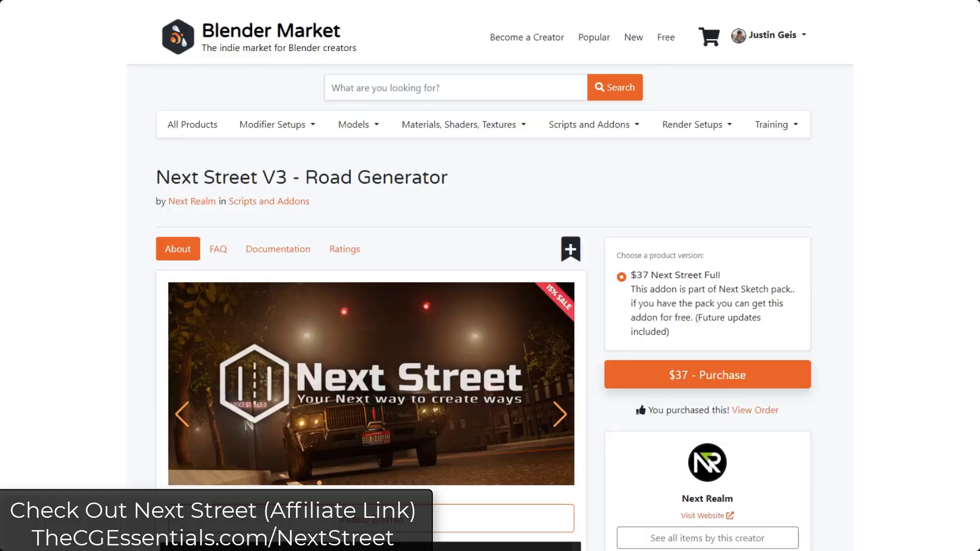
Look through the Next Street V3 product page, including its video, feature previews and description
scroll(490, 276, "down", 1)
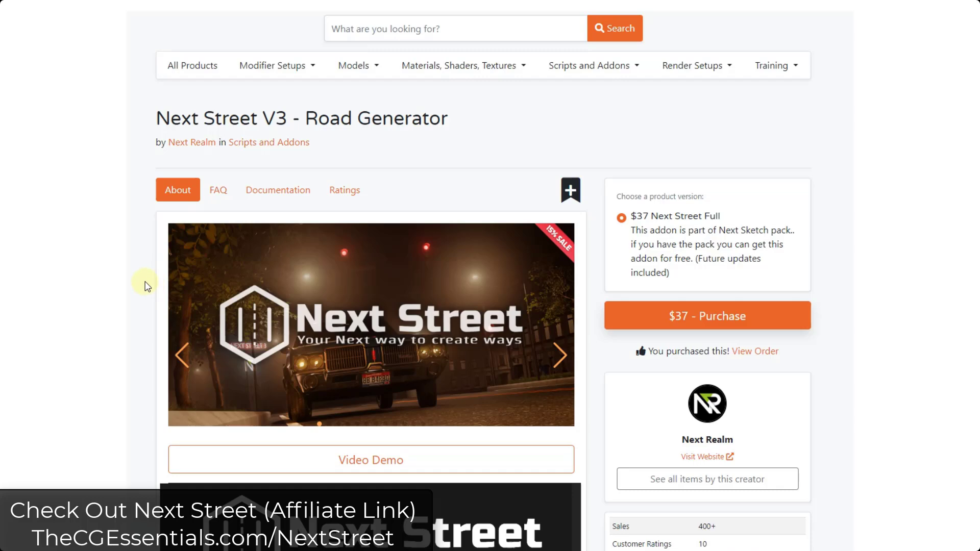
scroll(146, 282, "down", 1)
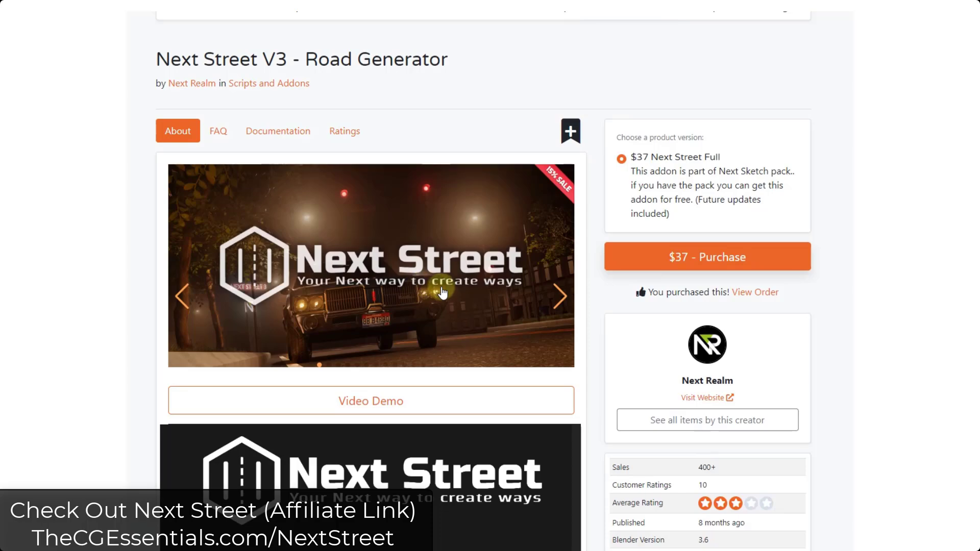
scroll(127, 281, "down", 9)
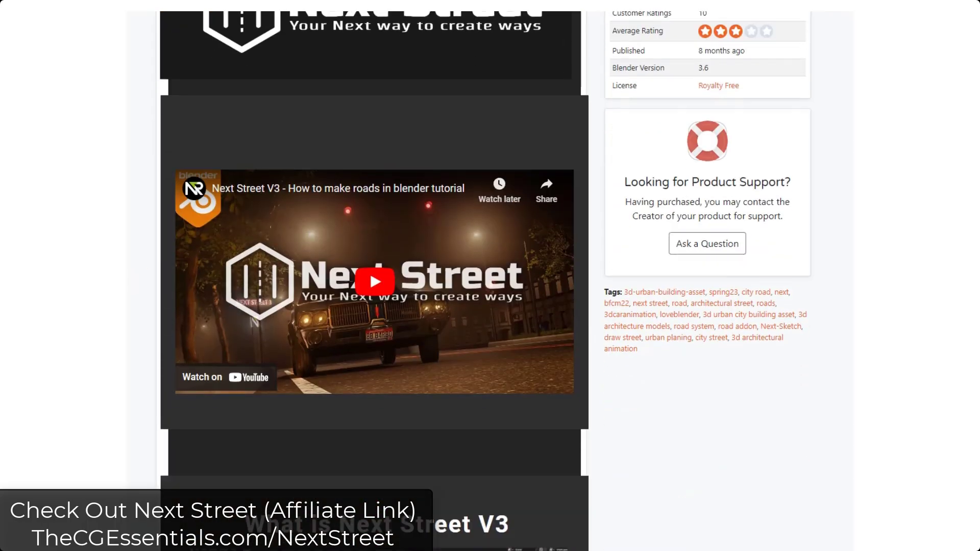
scroll(374, 280, "down", 7)
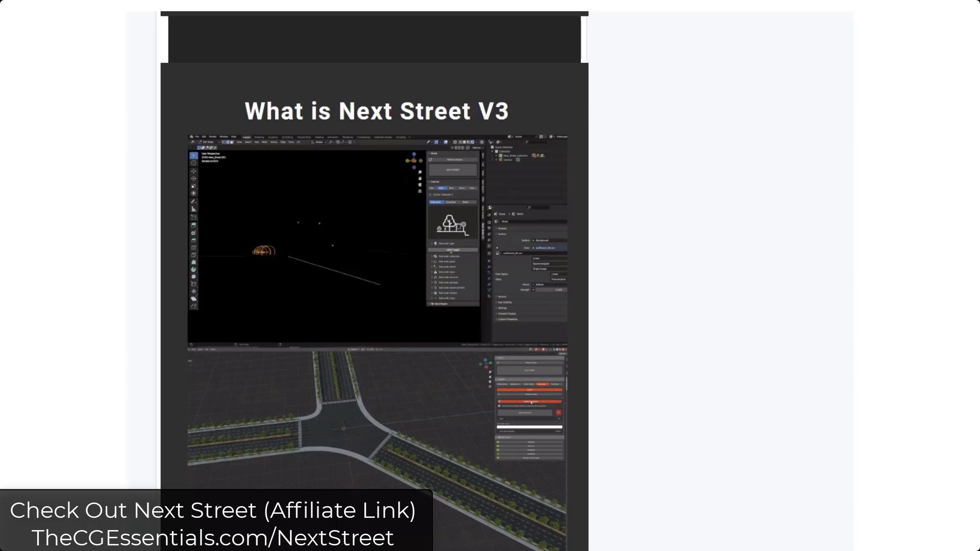
scroll(375, 281, "down", 1)
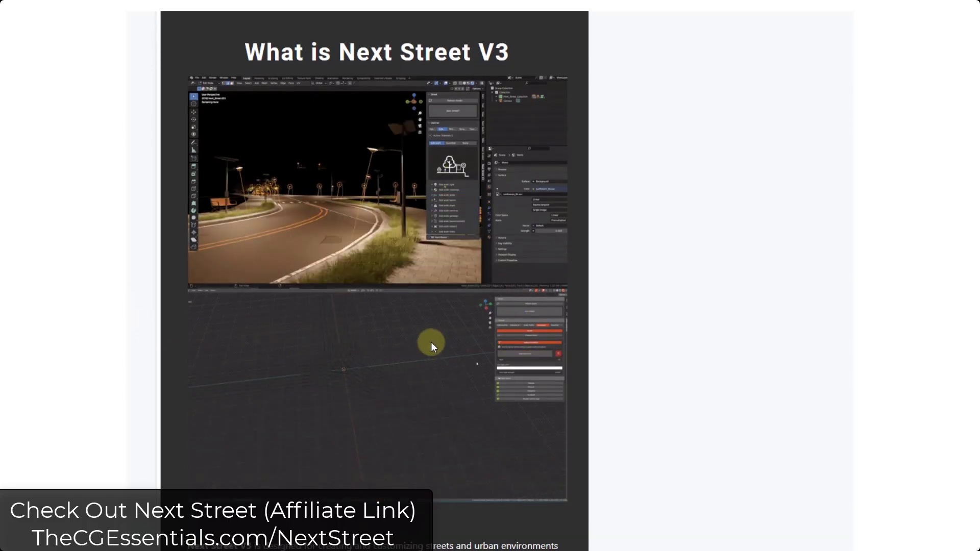
scroll(431, 342, "down", 2)
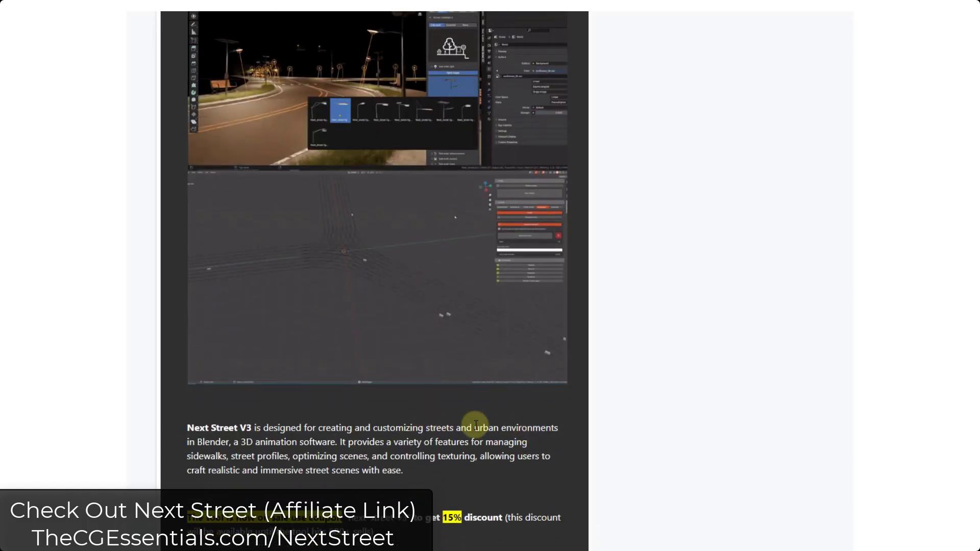
scroll(479, 433, "up", 2)
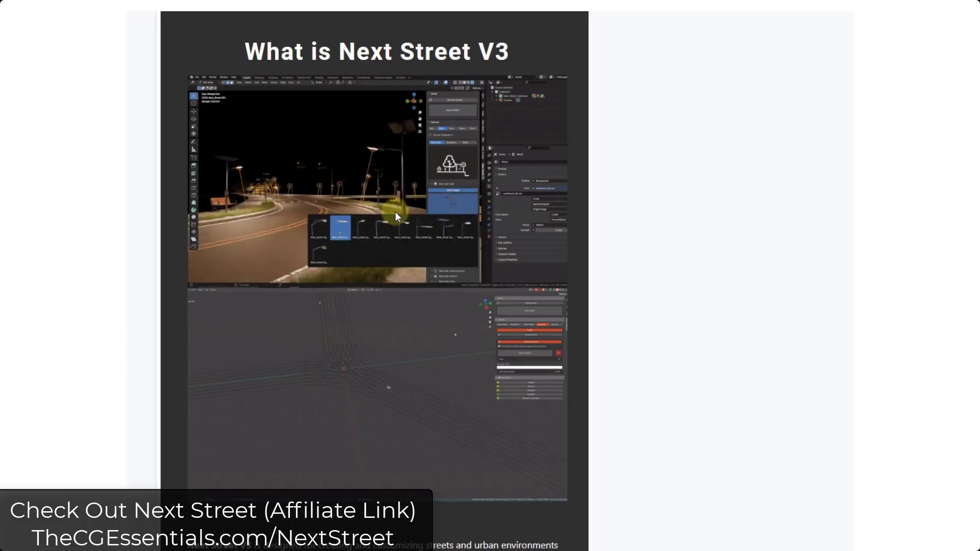
scroll(357, 240, "down", 4)
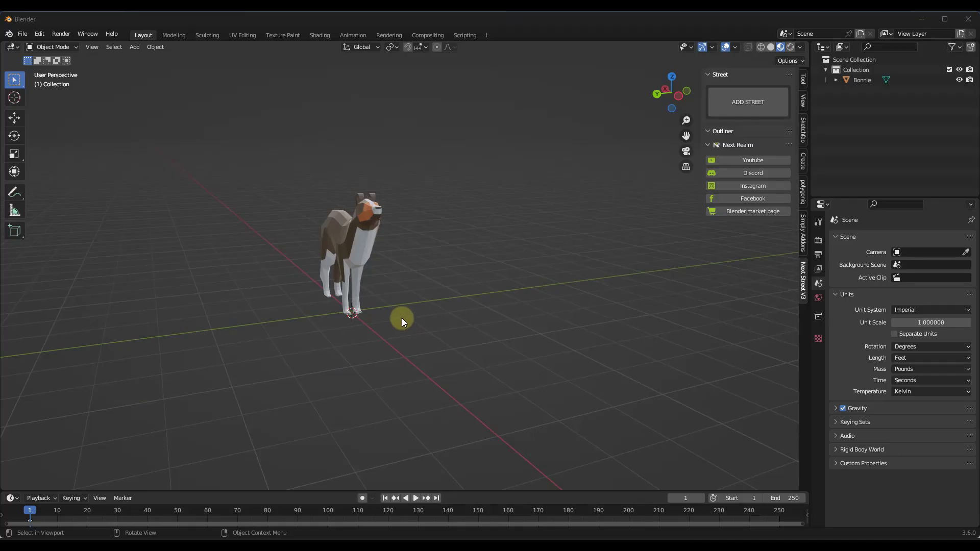
Switch to Blender, search the add-on preferences for "nex", and check the Next Street V3 entry's details
middle_click_drag(403, 317, 412, 304)
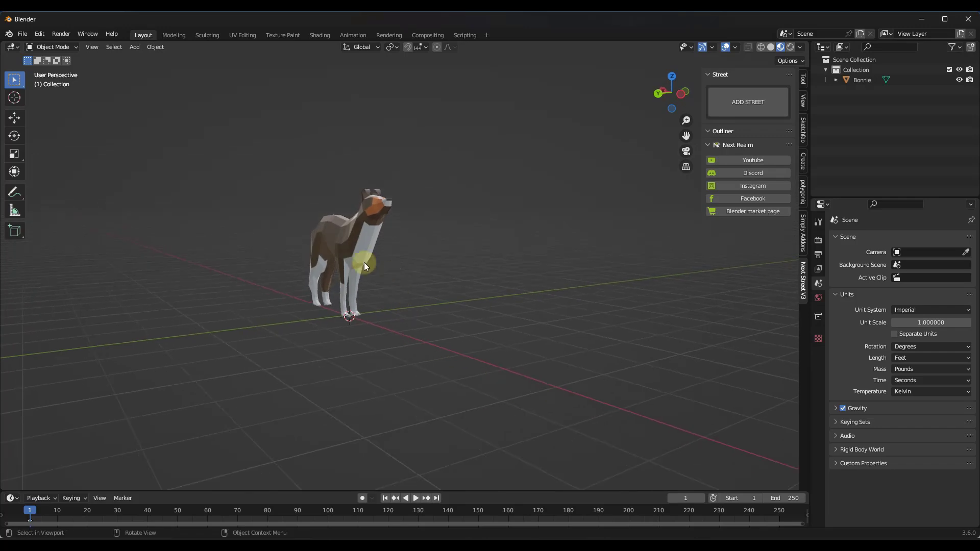
left_click(39, 34)
left_click(64, 179)
left_click(271, 69)
type("nex")
left_click(165, 84)
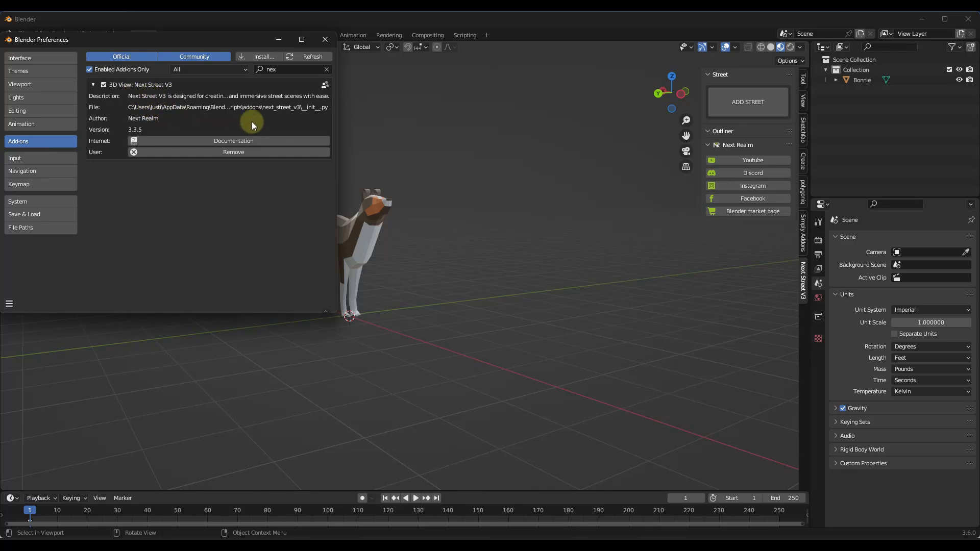
left_click(325, 39)
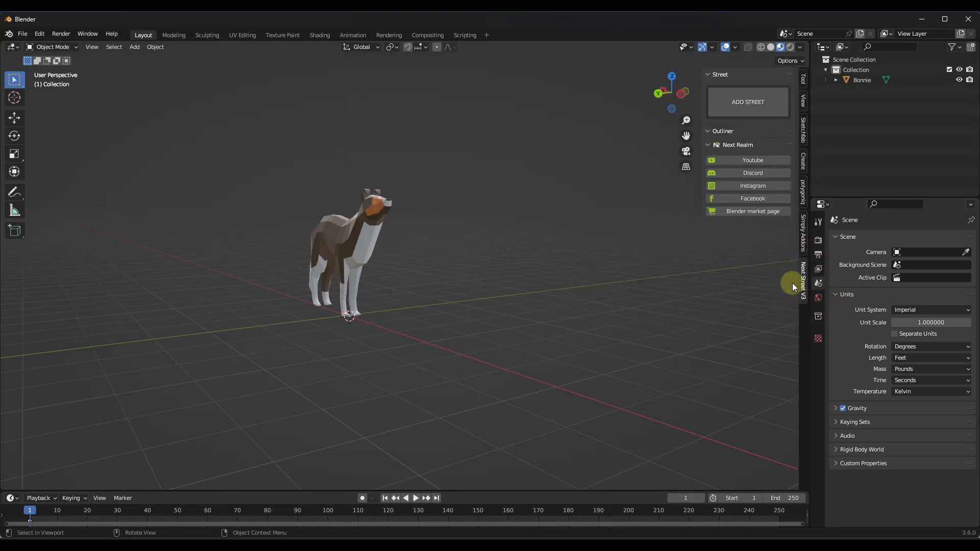
Add a Next Street road to the scene and keep it in Edit Mode with the whole street in view
left_click(736, 103)
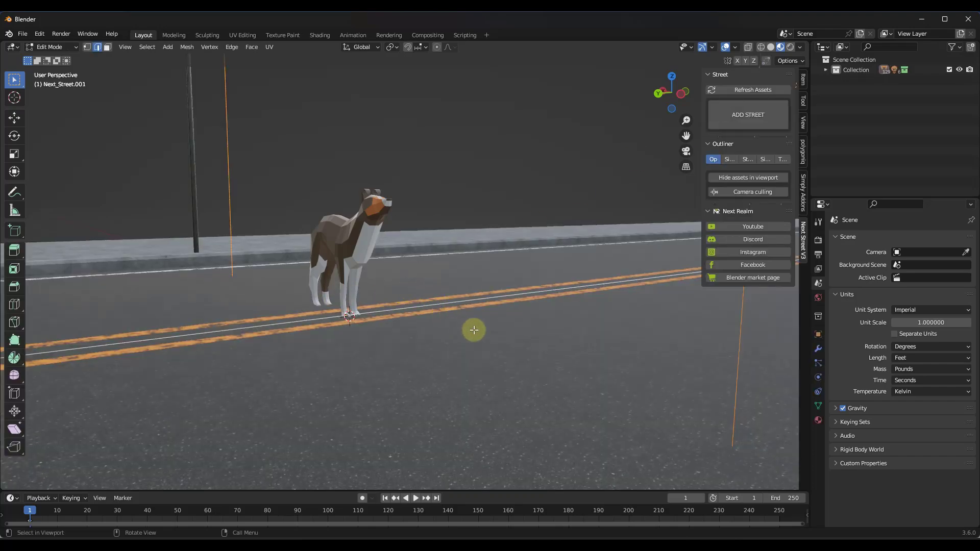
scroll(474, 330, "down", 5)
middle_click_drag(466, 325, 379, 382)
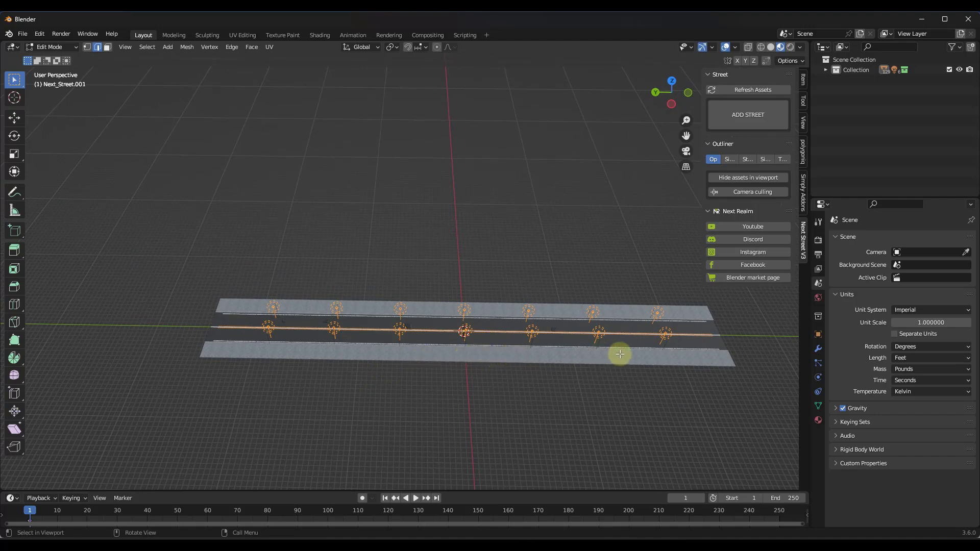
middle_click_drag(542, 338, 679, 346)
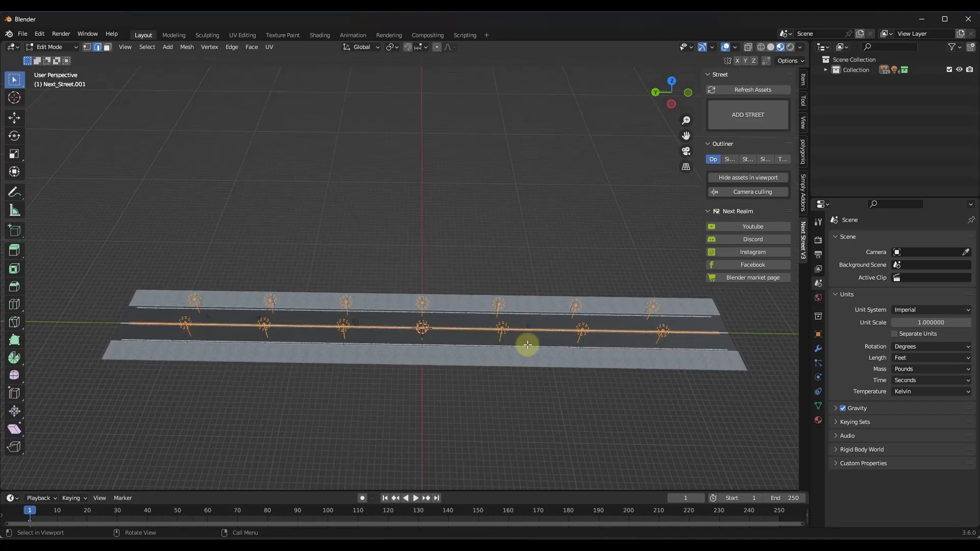
key("Tab")
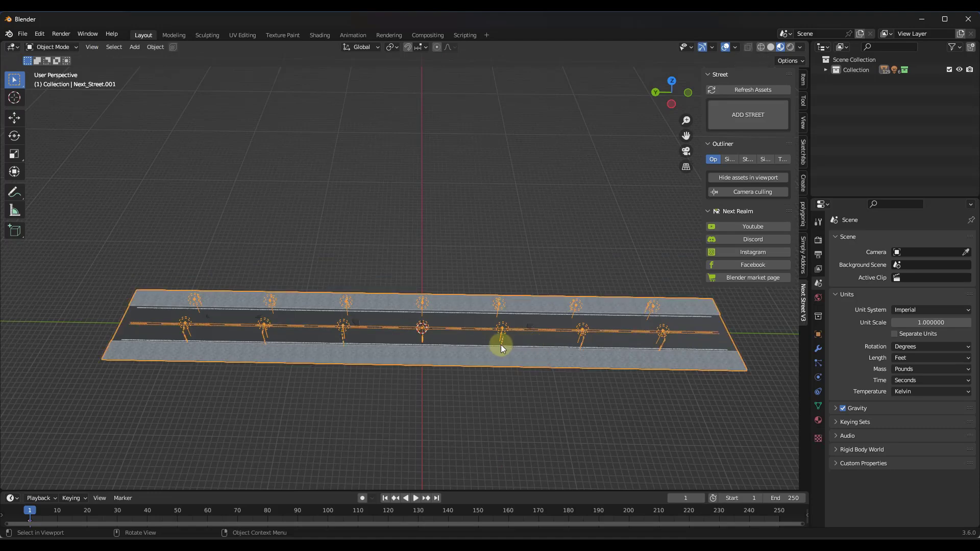
key("Tab")
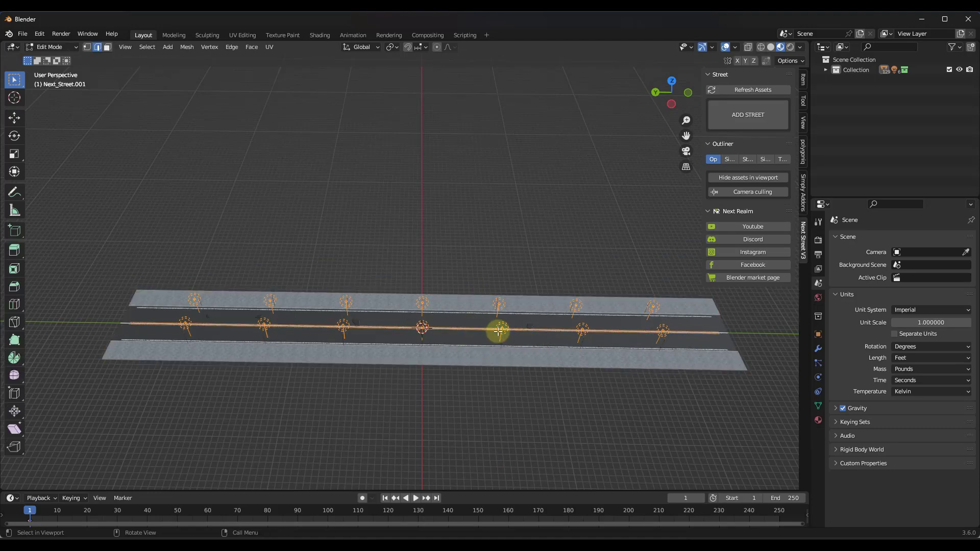
middle_click_drag(469, 326, 459, 350)
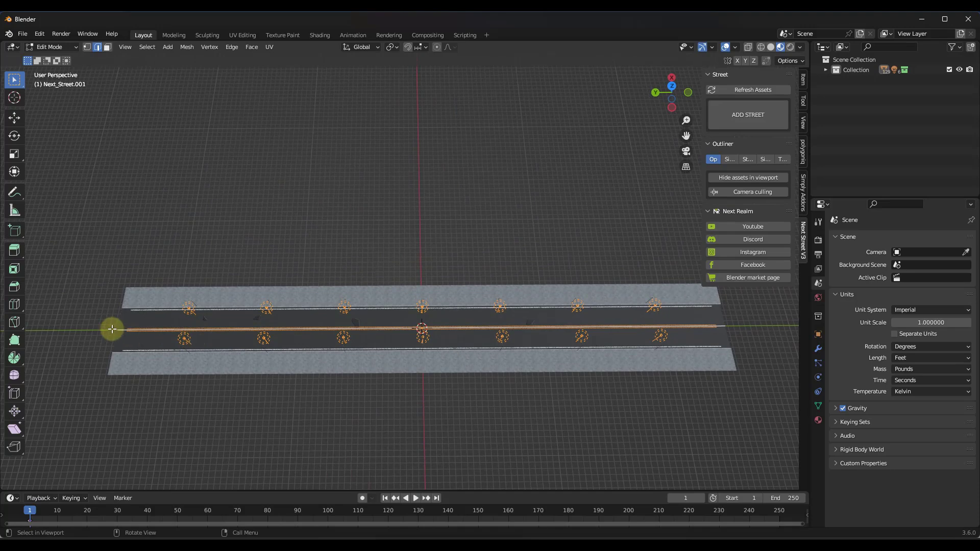
Switch the street mesh to vertex selection and show the full road in top orthographic view
key("1")
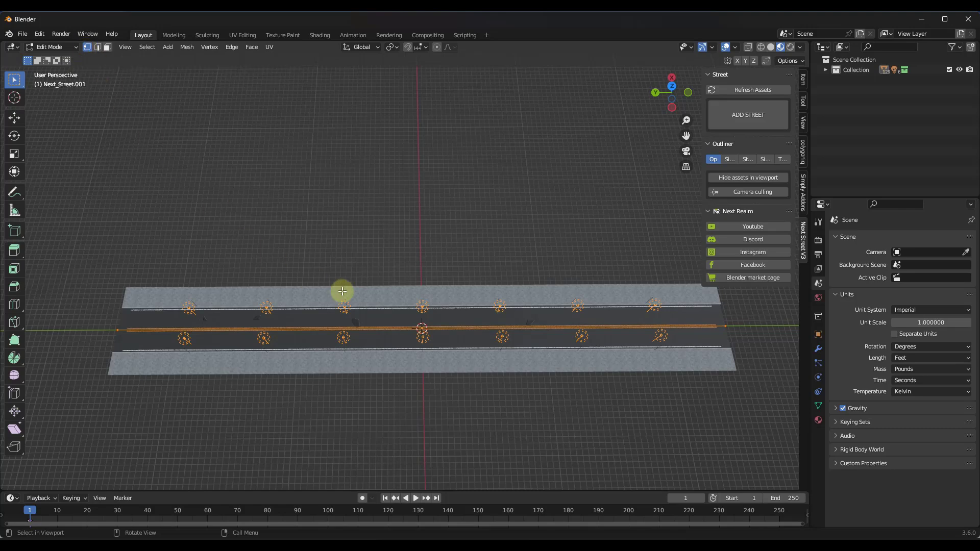
left_click(671, 86)
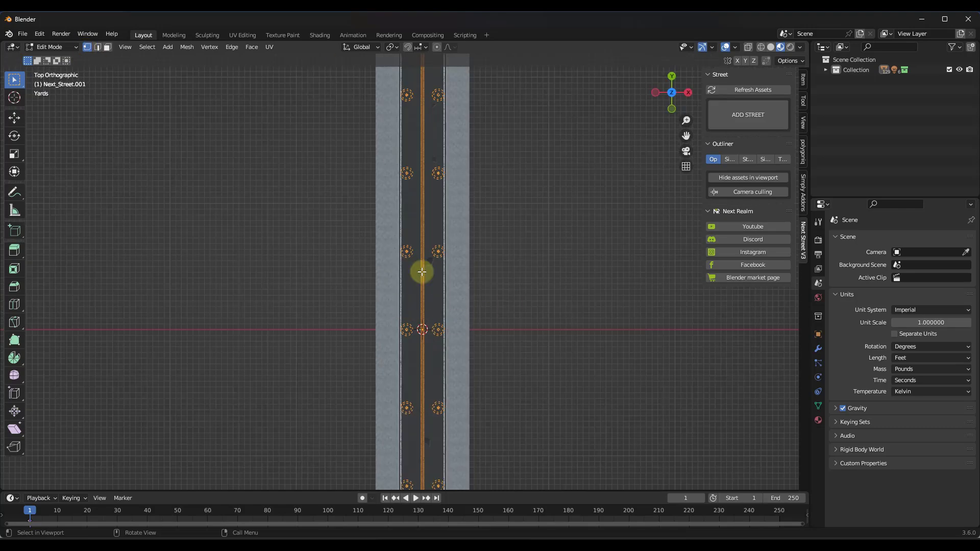
scroll(425, 245, "down", 4)
scroll(403, 133, "up", 2)
scroll(439, 194, "down", 4)
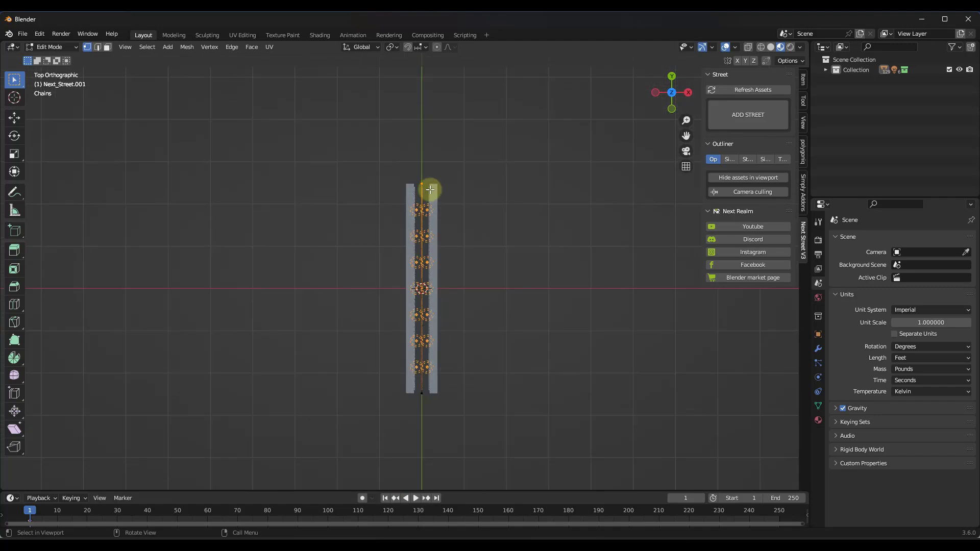
Try to move the street's selected end vertex to reshape the road
key("g")
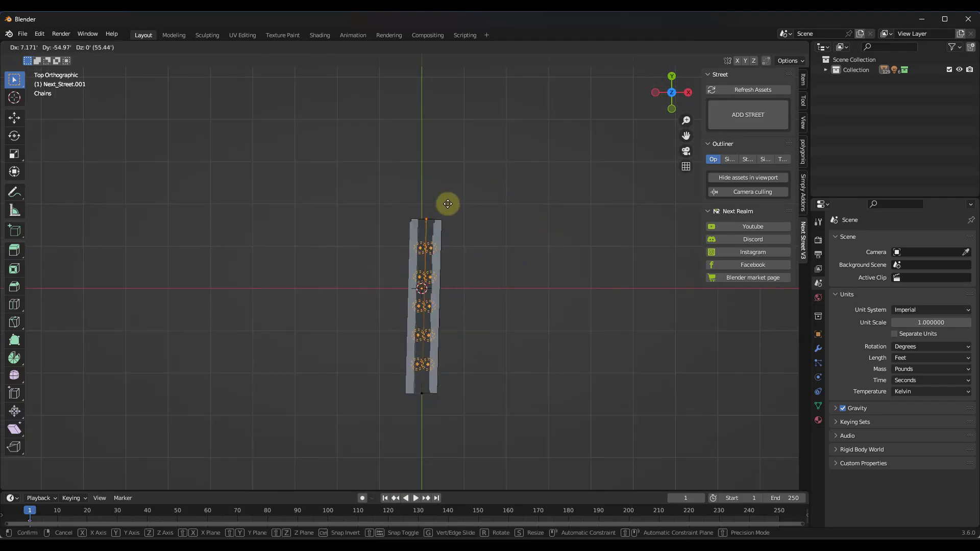
key("y")
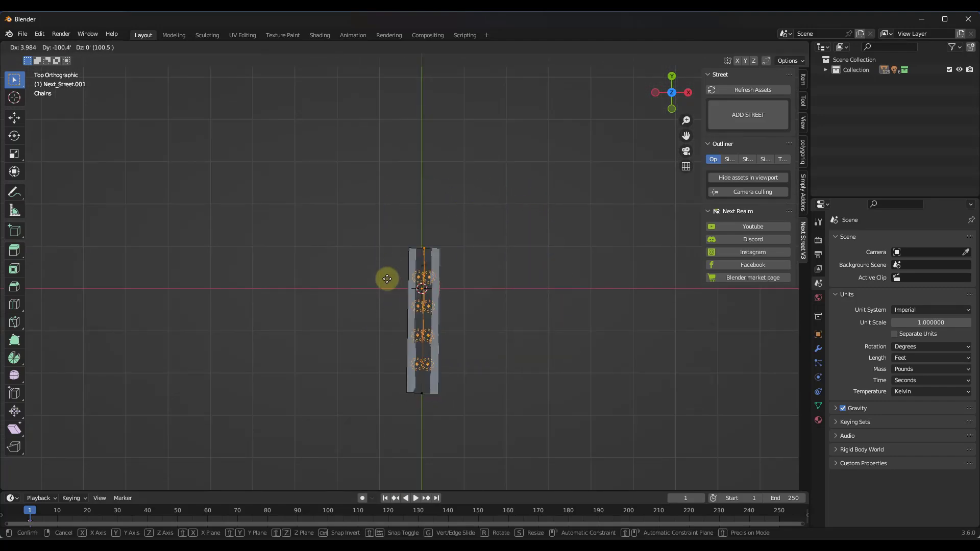
left_click(440, 223)
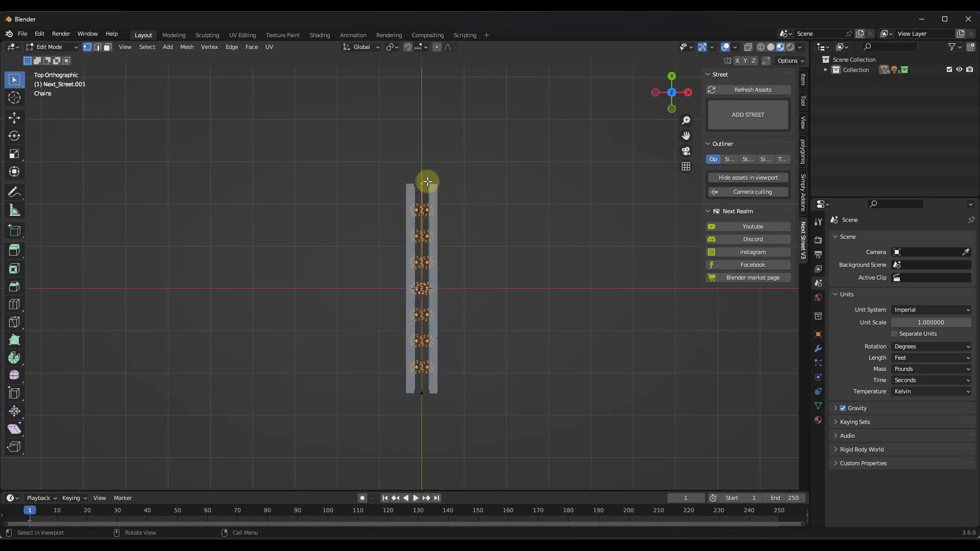
Extrude the street's far end vertex 198.26' along X to form a curved corner
scroll(416, 272, "down", 2)
scroll(414, 317, "up", 7)
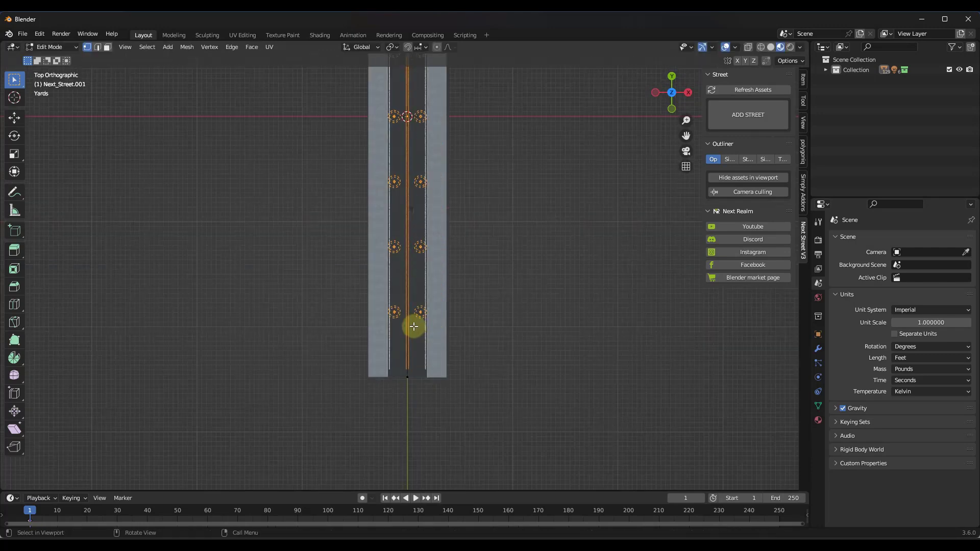
scroll(411, 324, "down", 3)
scroll(411, 345, "down", 3)
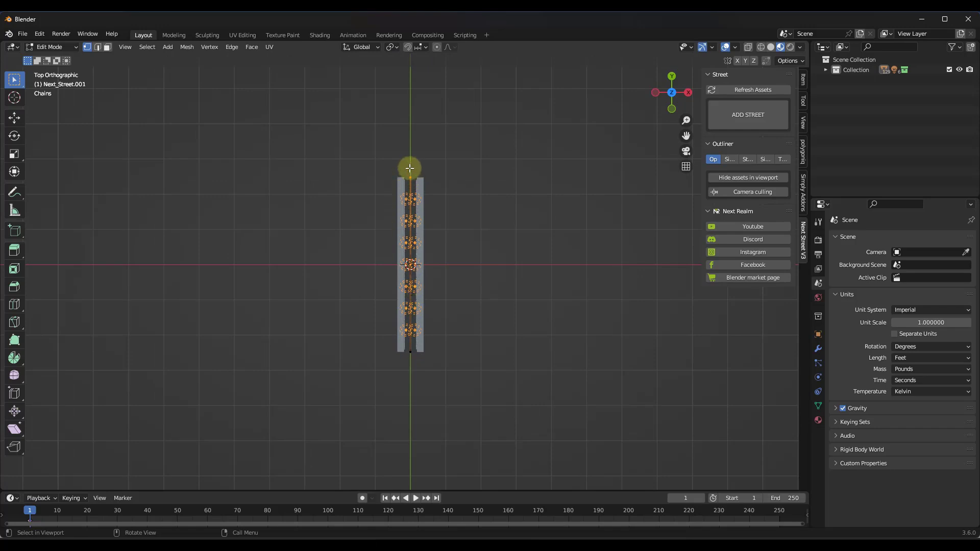
scroll(411, 170, "up", 5)
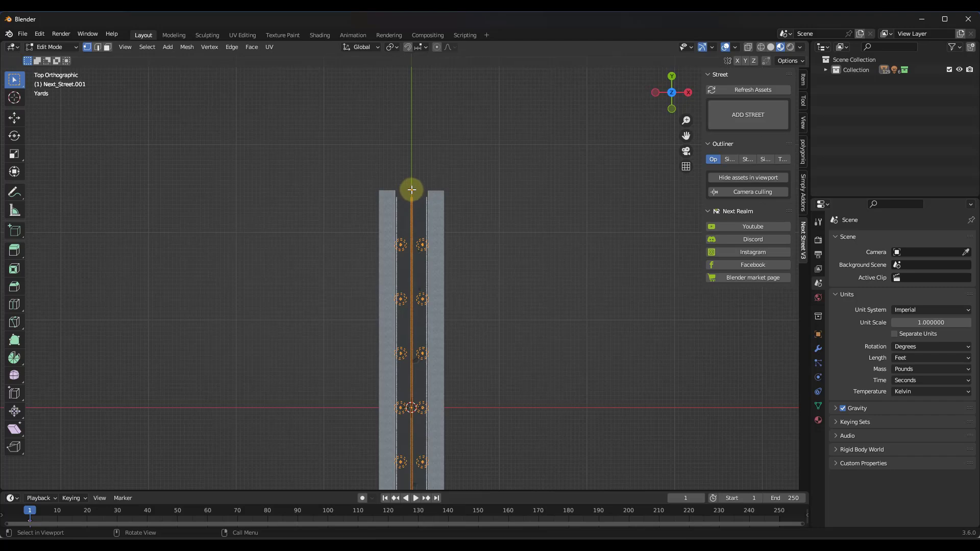
left_click_drag(412, 189, 675, 189)
middle_click_drag(565, 343, 489, 274)
middle_click_drag(592, 102, 239, 197)
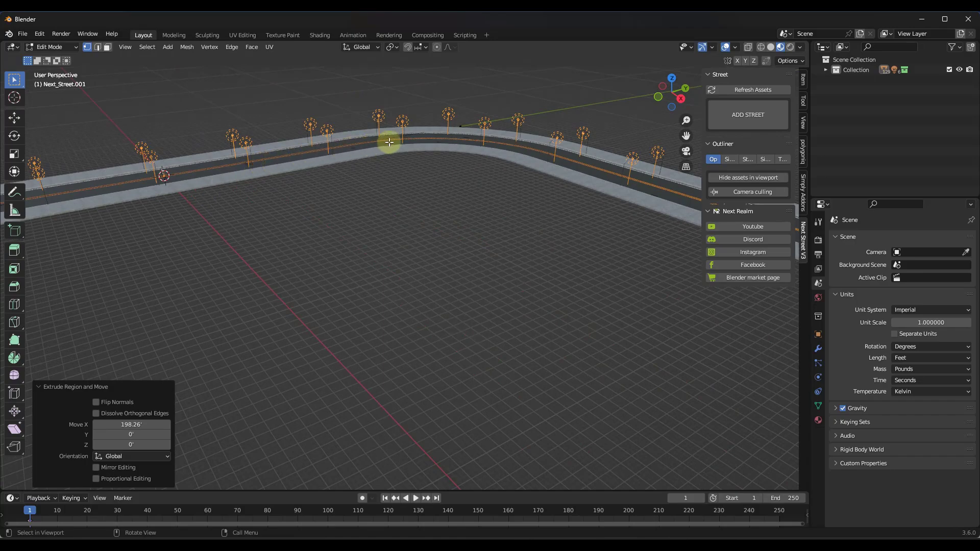
mouse_move(509, 141)
middle_mouse_down()
mouse_move(509, 153)
mouse_move(526, 148)
middle_mouse_up()
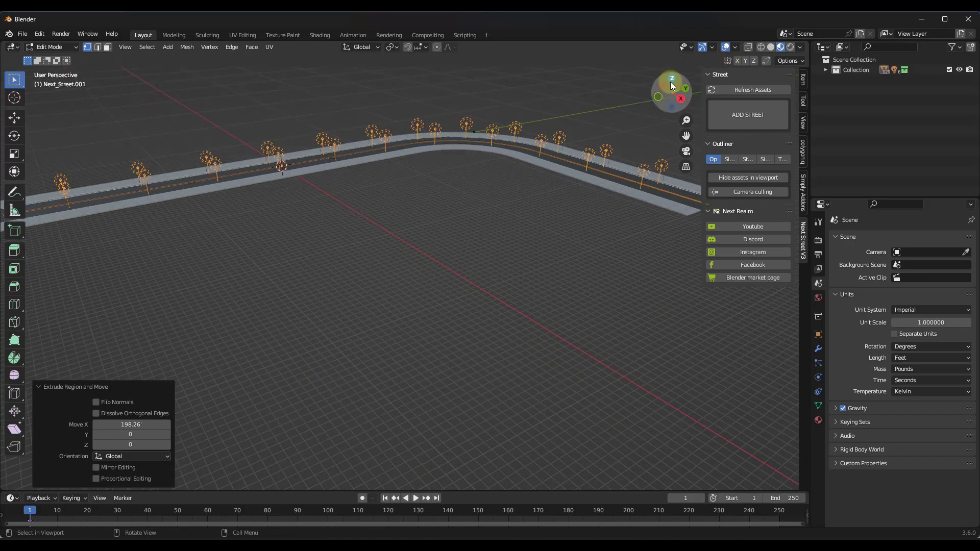
Try to move the street's corner vertex in top view to reshape the bend
left_click_drag(671, 84, 657, 88)
key("KP_7")
key("g")
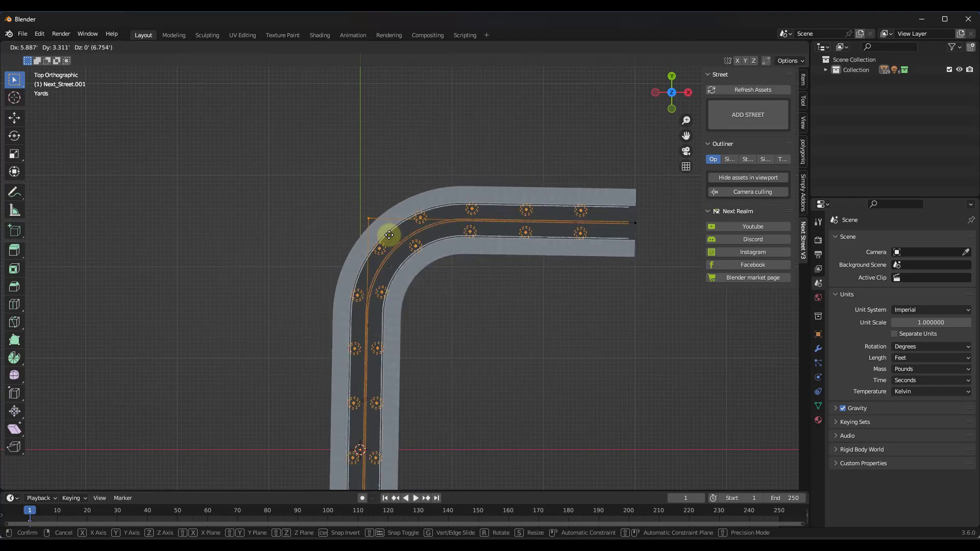
left_click(407, 251)
scroll(304, 247, "up", 3, "ctrl")
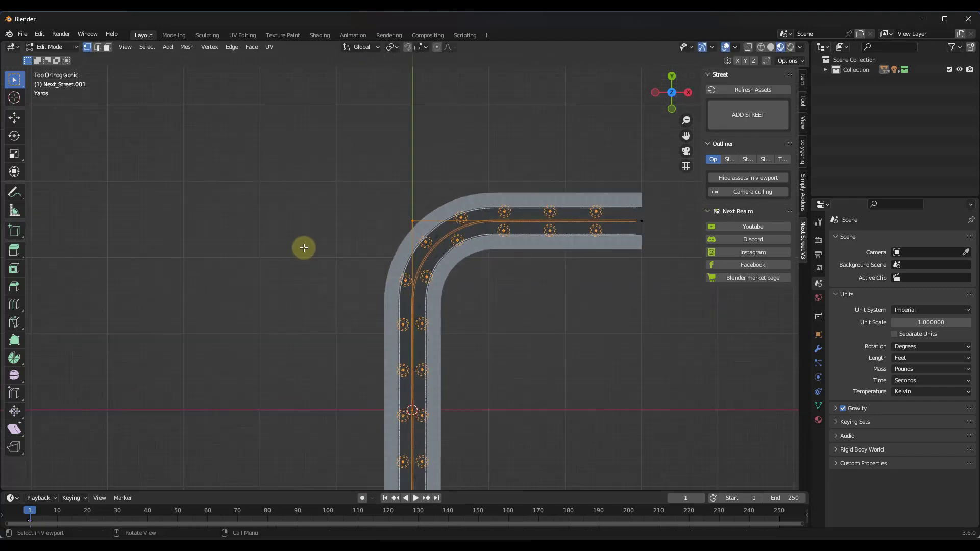
Extrude the corner vertex -197.63' along X to create a T-intersection
scroll(301, 227, "down", 2)
scroll(438, 220, "up", 1)
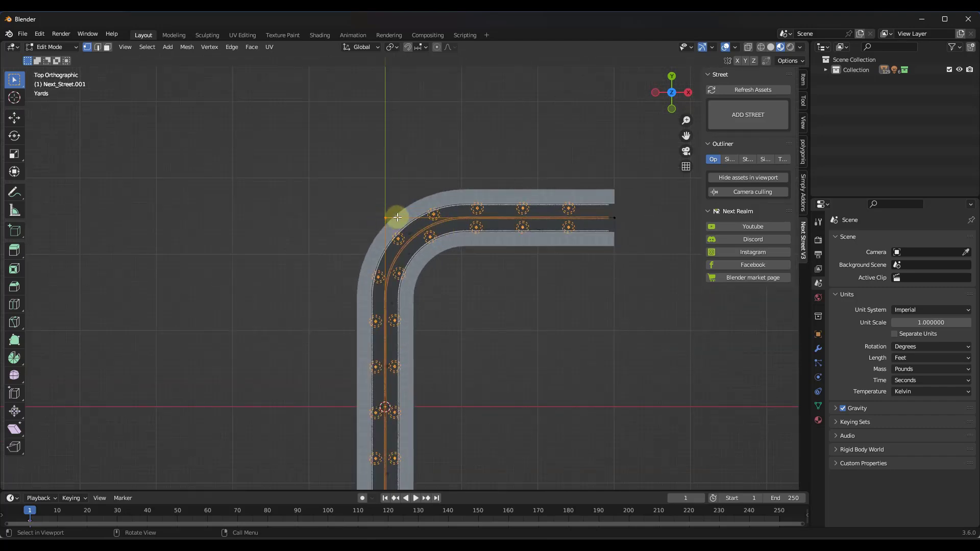
scroll(391, 217, "up", 2)
scroll(398, 220, "down", 3)
left_click_drag(385, 219, 197, 219)
key("x")
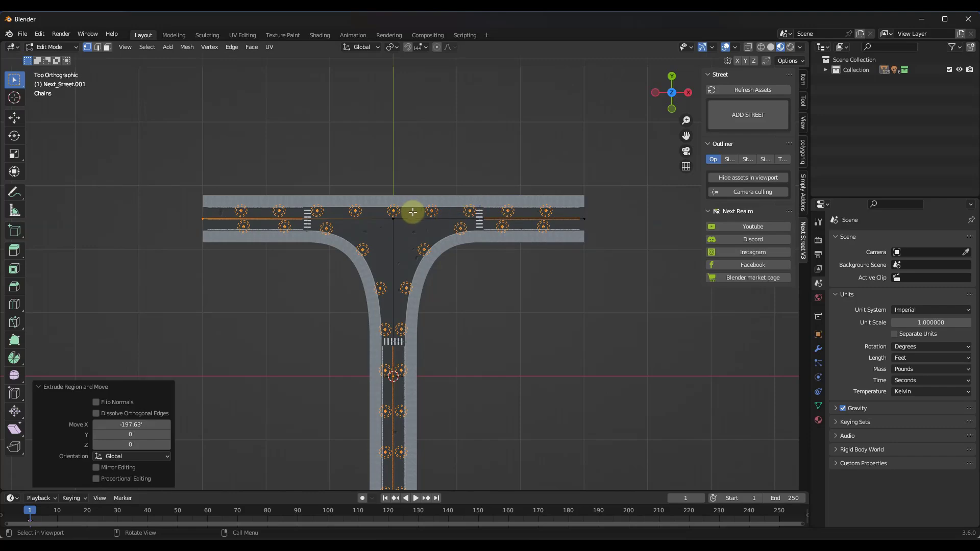
Widen the Next Street sidebar so its Outliner category names are fully readable
scroll(414, 212, "up", 4)
scroll(416, 191, "down", 4)
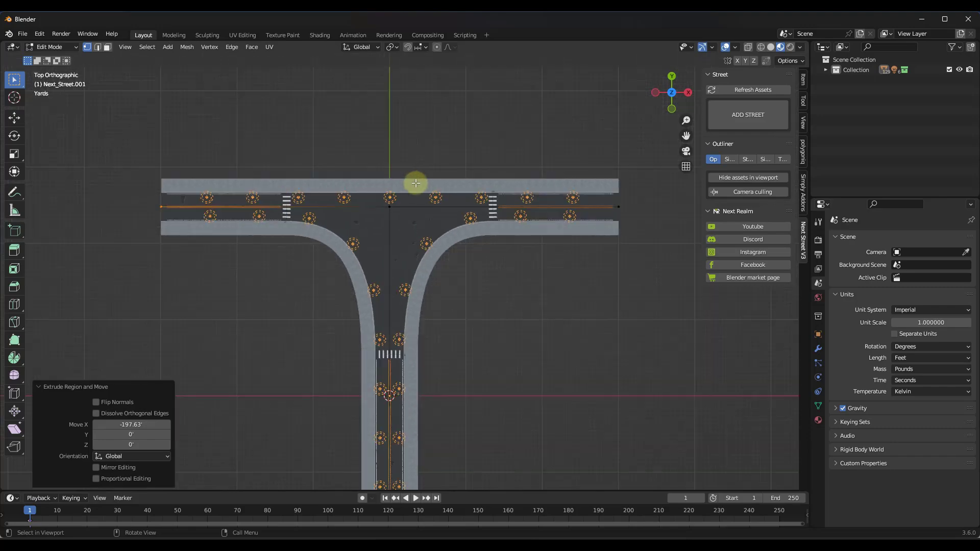
scroll(416, 234, "up", 2)
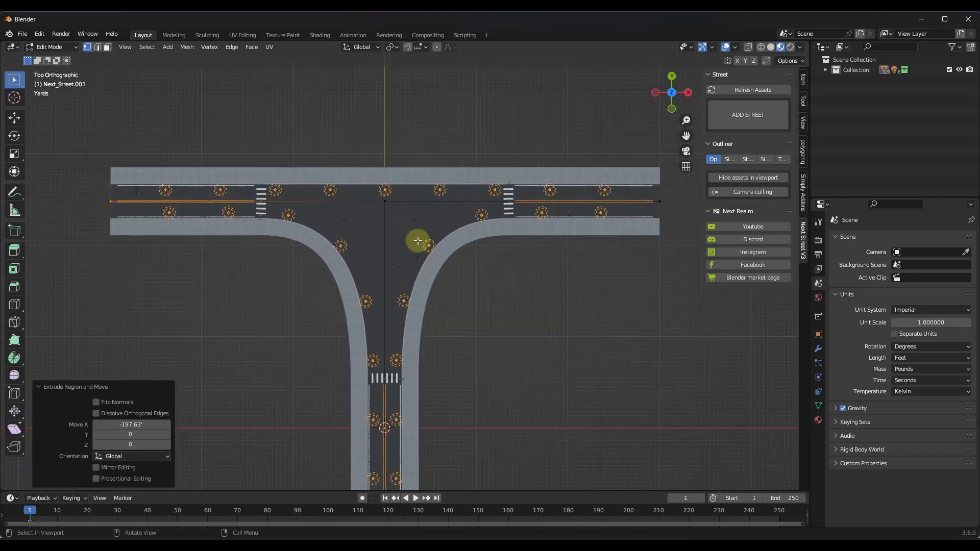
left_click_drag(700, 188, 531, 186)
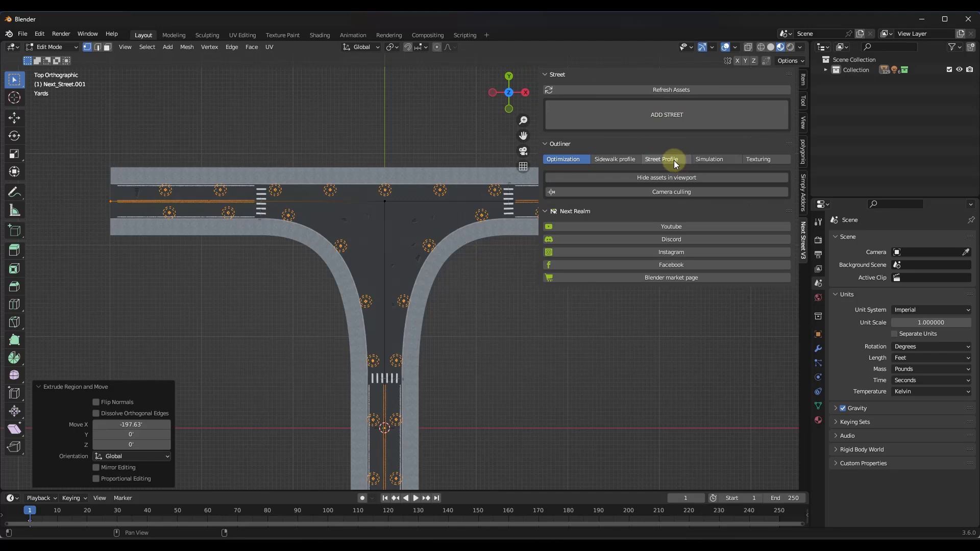
Select the T-intersection's center vertex and lower its intersection offset to a negative value to tighten the junction
left_click(395, 213)
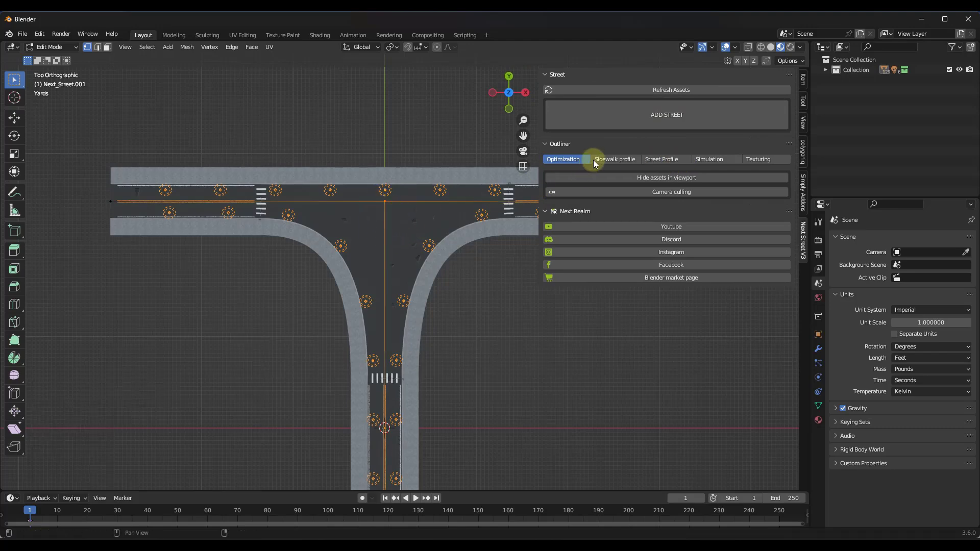
left_click(661, 161)
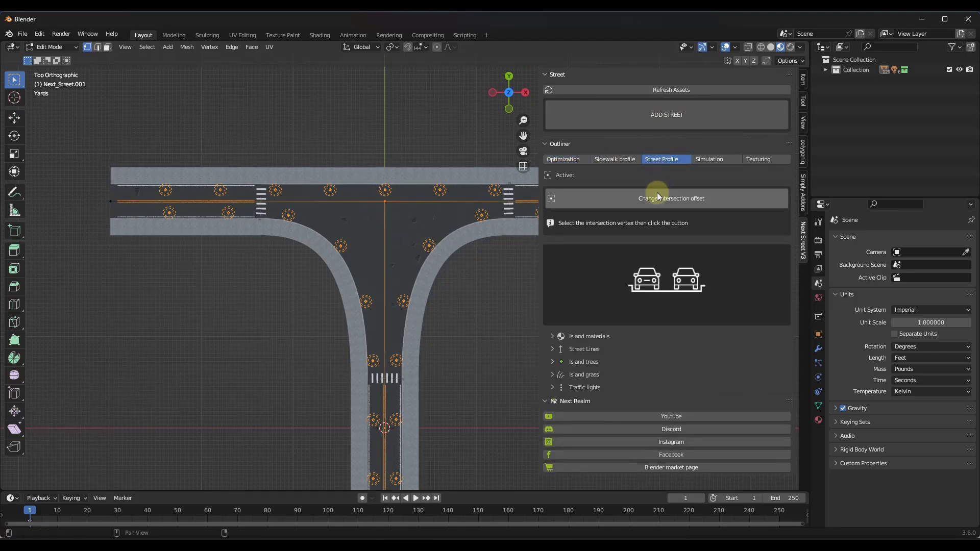
left_click(696, 199)
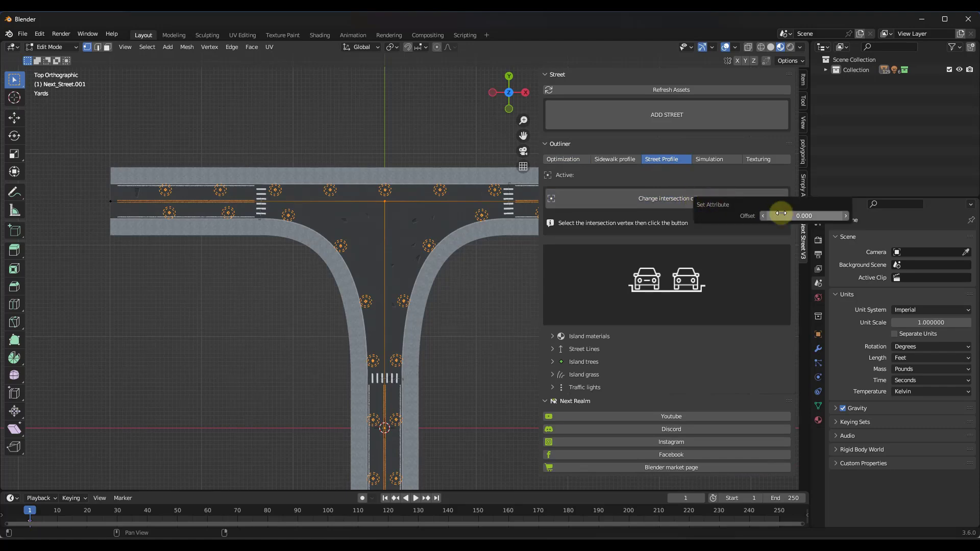
left_click_drag(796, 215, 580, 344)
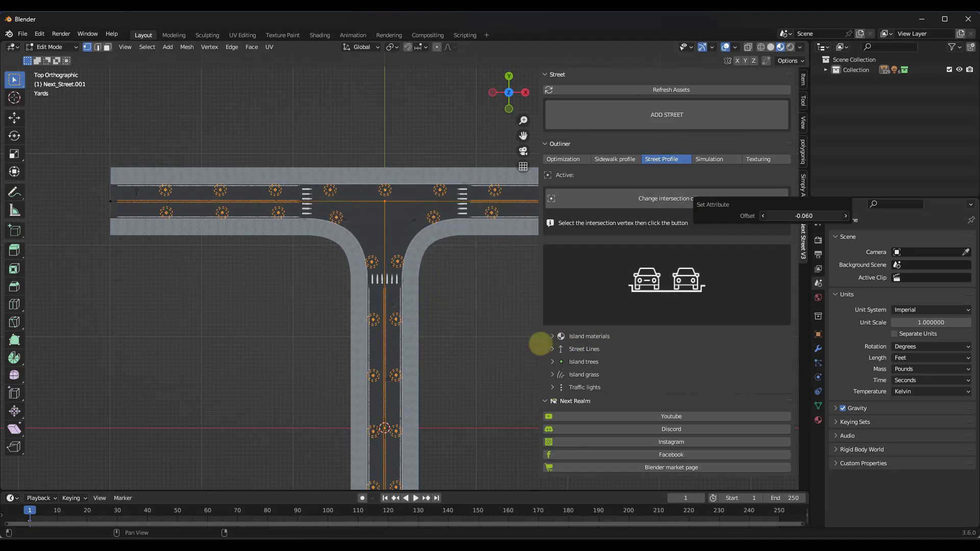
left_click_drag(424, 345, 649, 203)
middle_click_drag(452, 344, 368, 271)
scroll(389, 192, "up", 4)
middle_click_drag(390, 193, 289, 215)
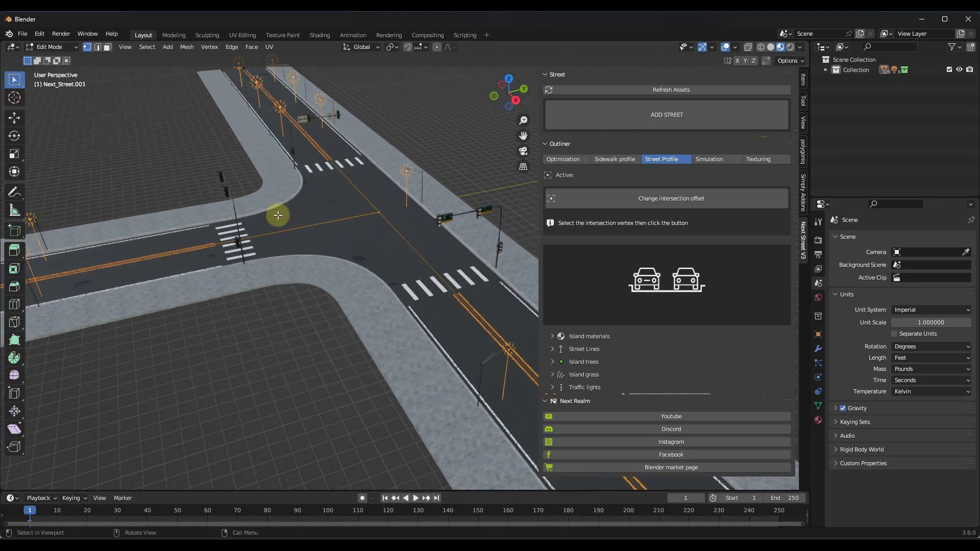
middle_click_drag(484, 232, 507, 230)
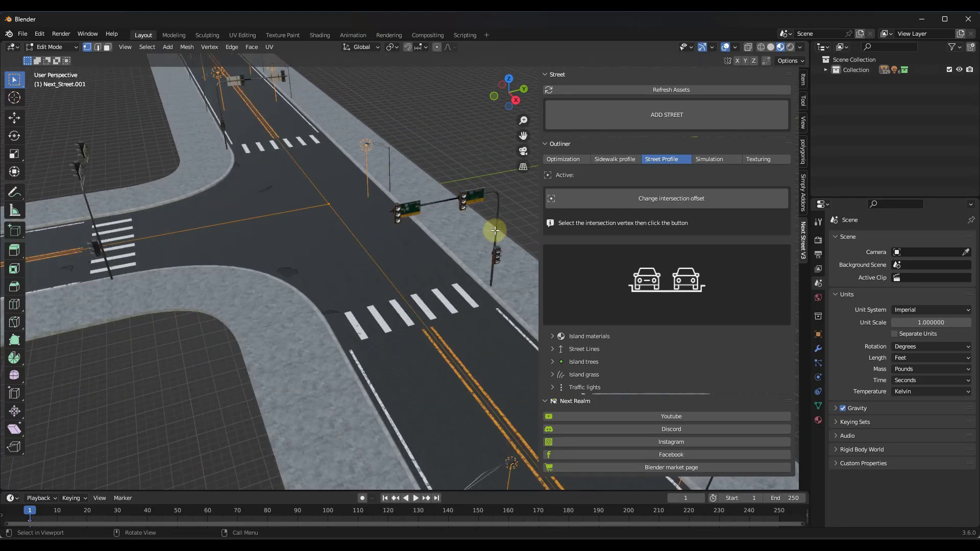
scroll(466, 213, "up", 2)
scroll(466, 212, "down", 2)
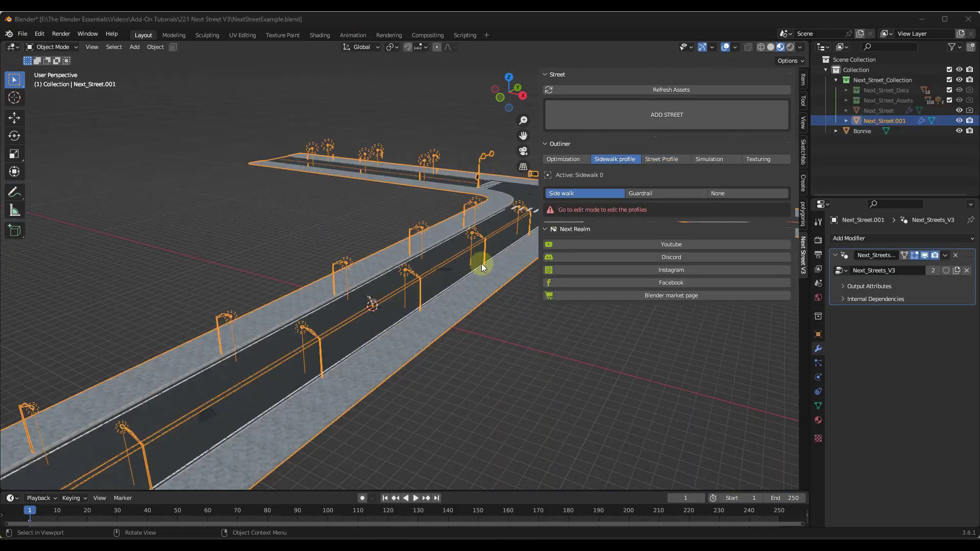
Enter Edit Mode on the Next_Street.001 object so its sidewalk profiles can be edited
scroll(439, 264, "down", 5)
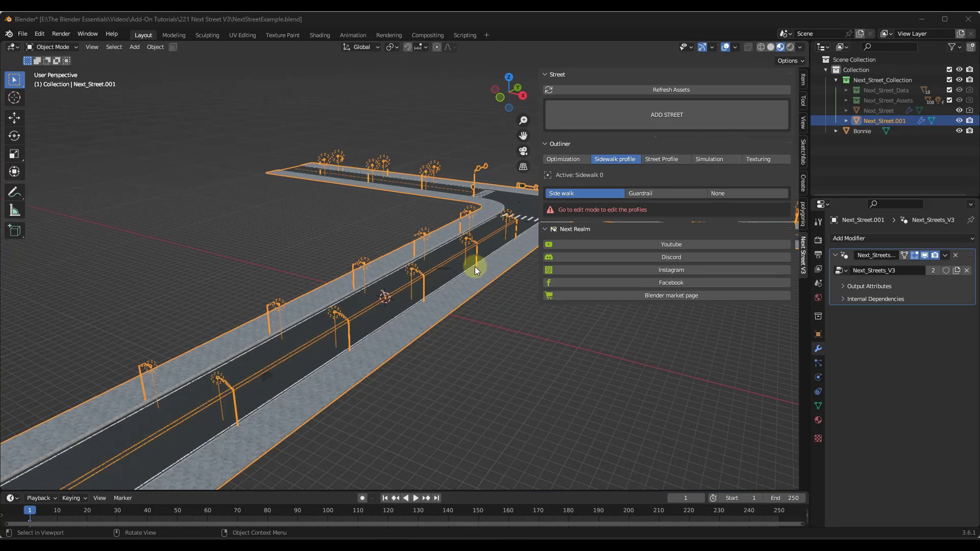
key("Tab")
scroll(462, 270, "up", 8)
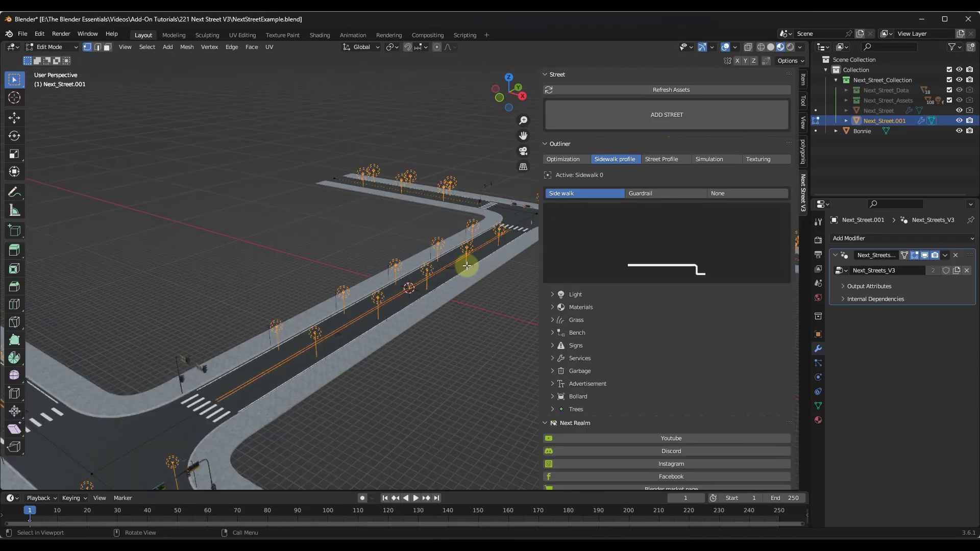
scroll(451, 259, "down", 3)
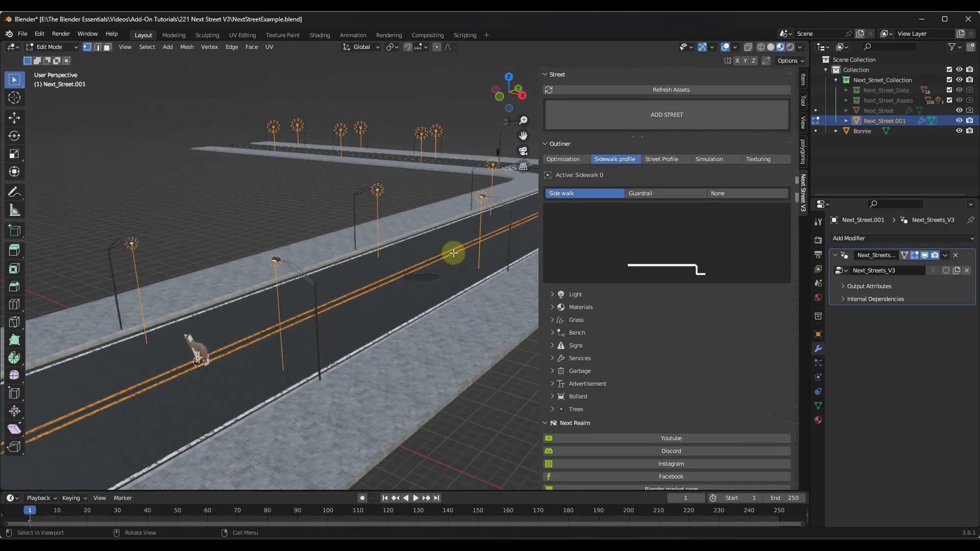
Apply Next_sidewalk profile_4, with benches, trees and signs, to the street and inspect it up close
left_click(631, 247)
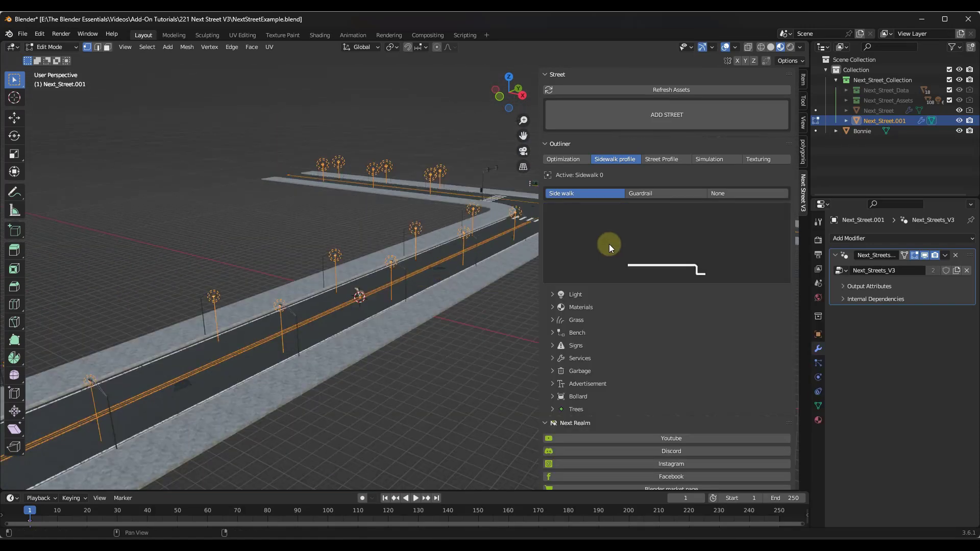
left_click(615, 243)
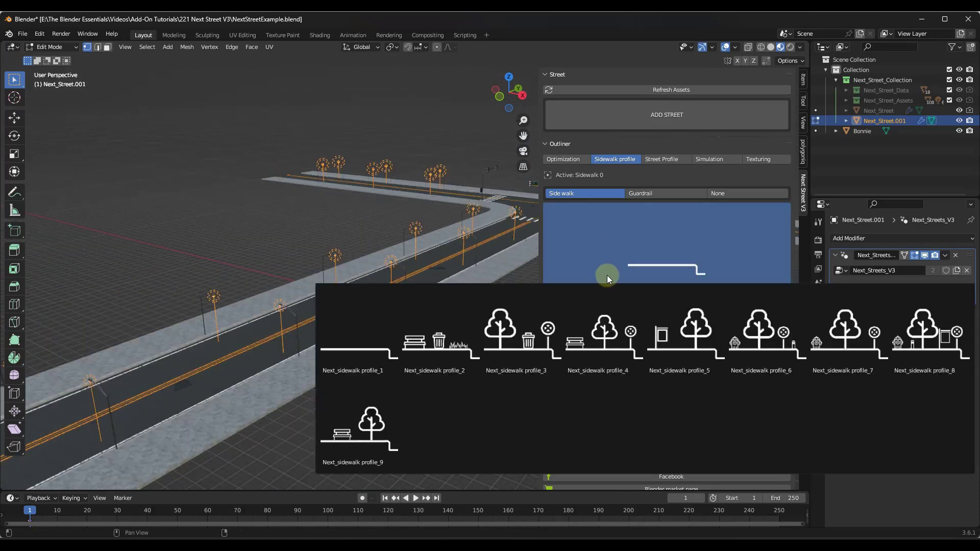
left_click(599, 331)
middle_click_drag(331, 309, 301, 300)
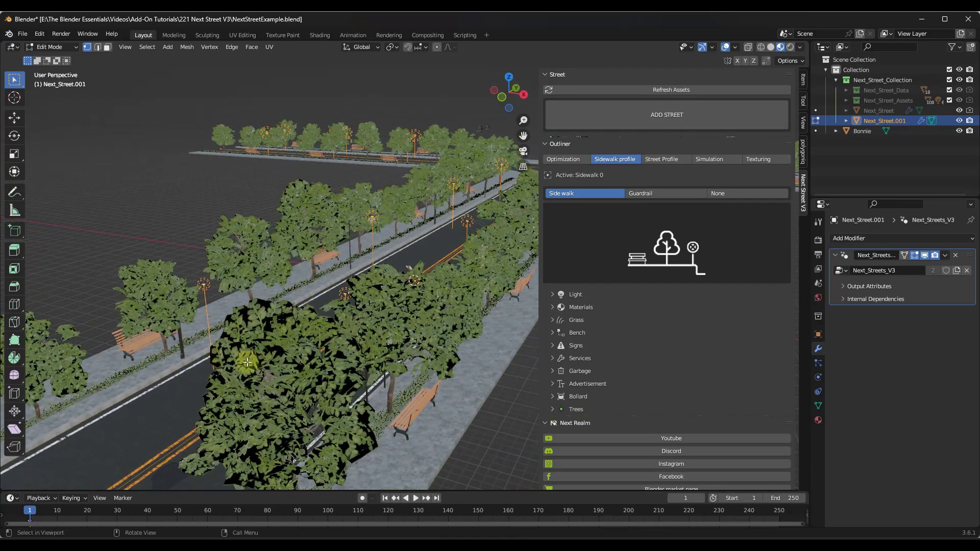
scroll(265, 306, "up", 3)
middle_click_drag(307, 283, 301, 260)
scroll(348, 256, "down", 5)
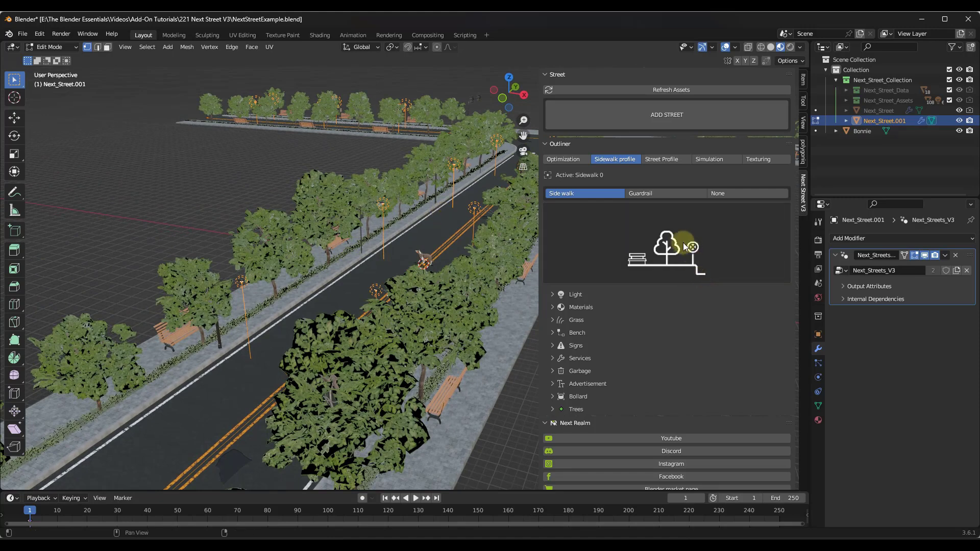
Change the street's sidewalk to Next_sidewalk profile_9, with benches and trees
left_click(659, 234)
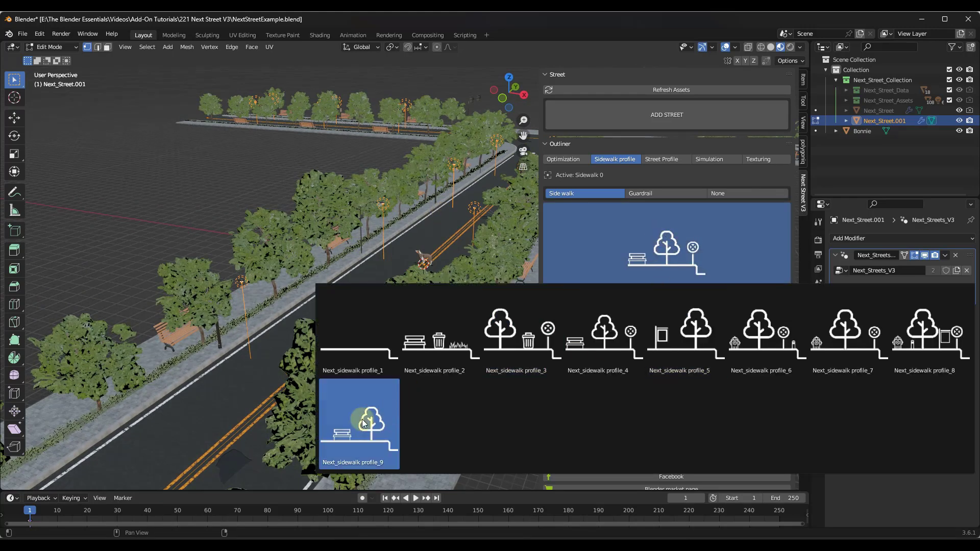
left_click(393, 406)
middle_click_drag(382, 277, 434, 284)
Change the street's sidewalk to Next_sidewalk profile_2, with benches, garbage bins and grass
left_click(622, 227)
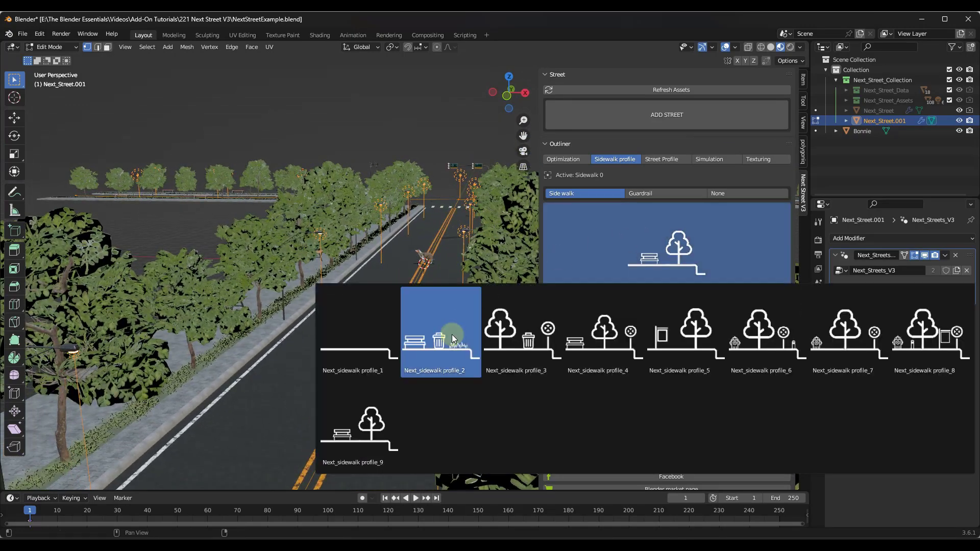
left_click(426, 337)
middle_click_drag(325, 309, 403, 290)
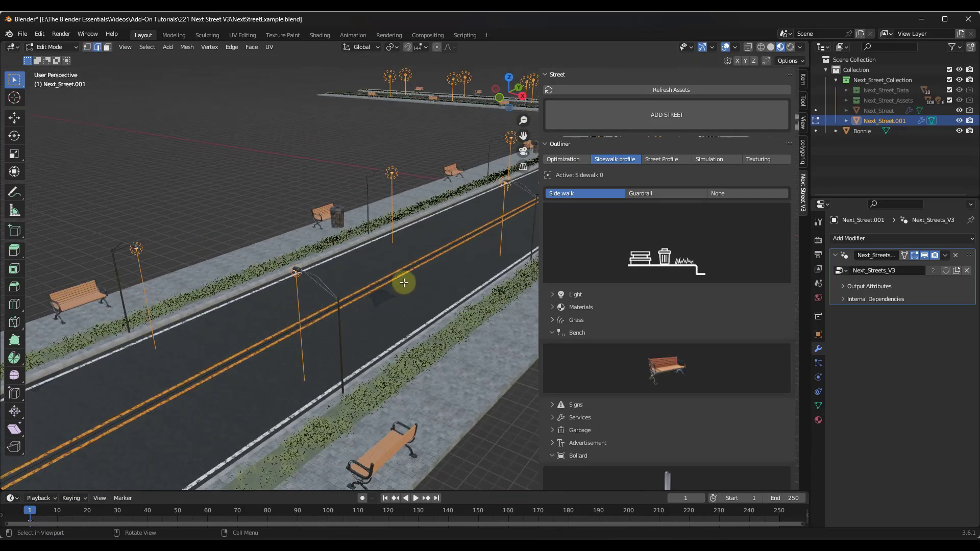
Select the street's center edge, switch its benches to Next_Bench 6, and set the benches spacing to 57.9'
left_click(407, 270)
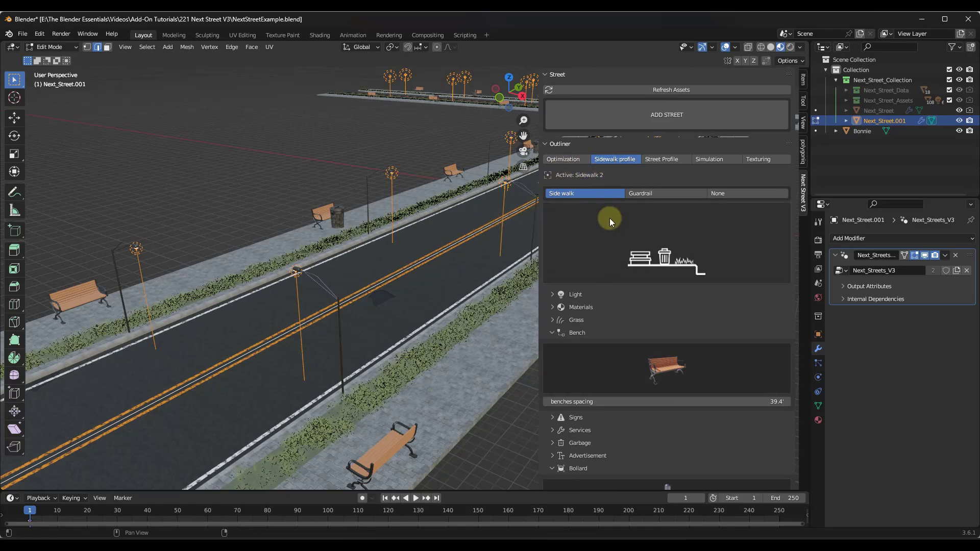
left_click(550, 332)
left_click(550, 333)
left_click(617, 392)
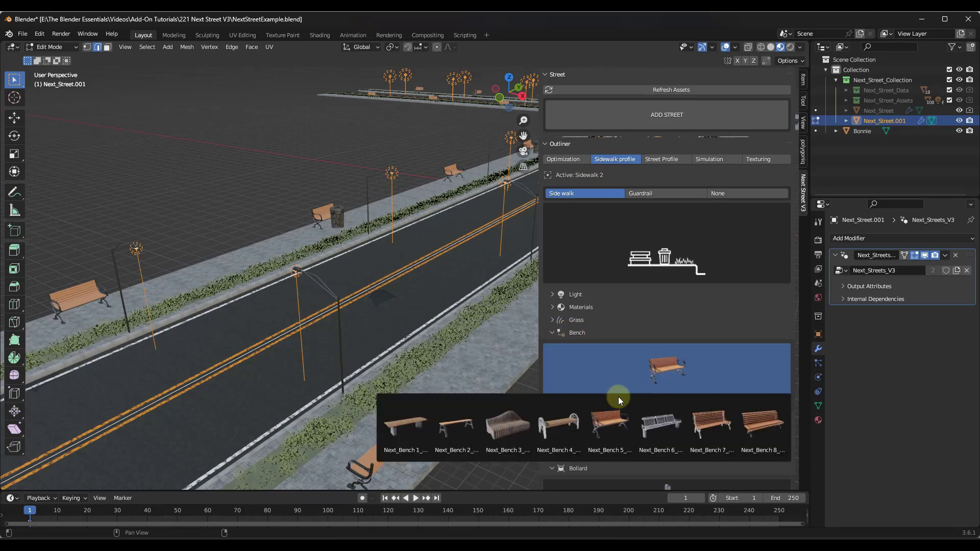
left_click(659, 423)
left_click_drag(669, 400, 529, 354)
scroll(272, 228, "down", 3)
scroll(272, 227, "up", 4)
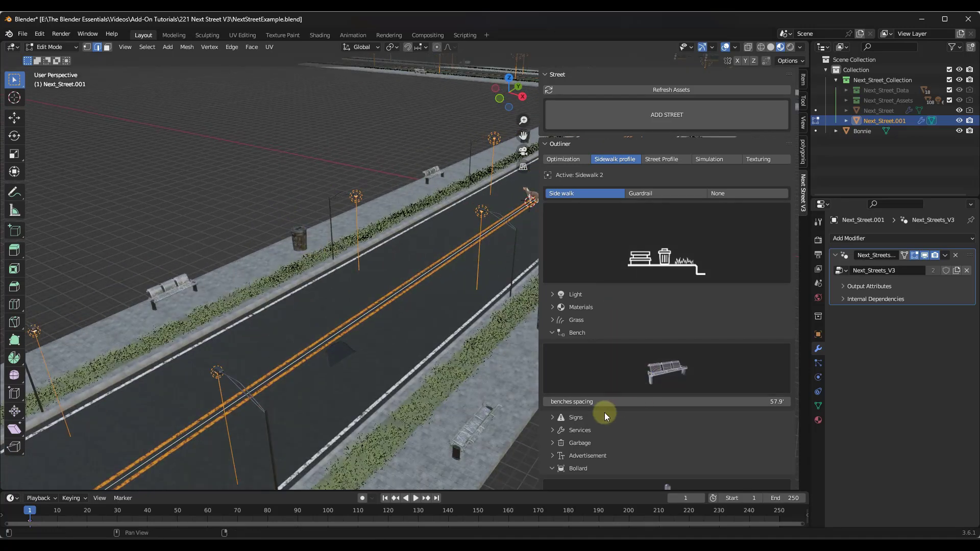
Replace the sidewalk's garbage bins with the green wheeled bin model
left_click(552, 443)
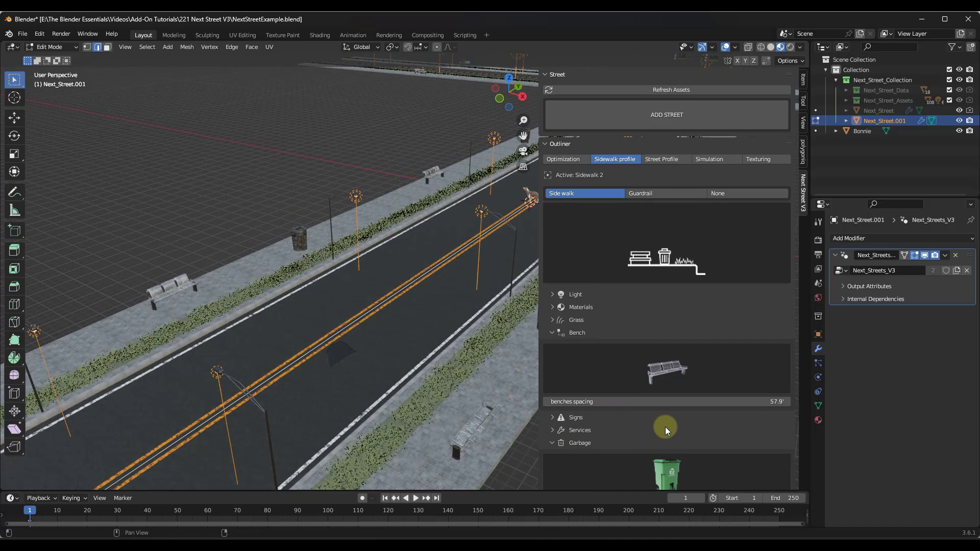
scroll(666, 433, "down", 3)
left_click(658, 411)
left_click(556, 471)
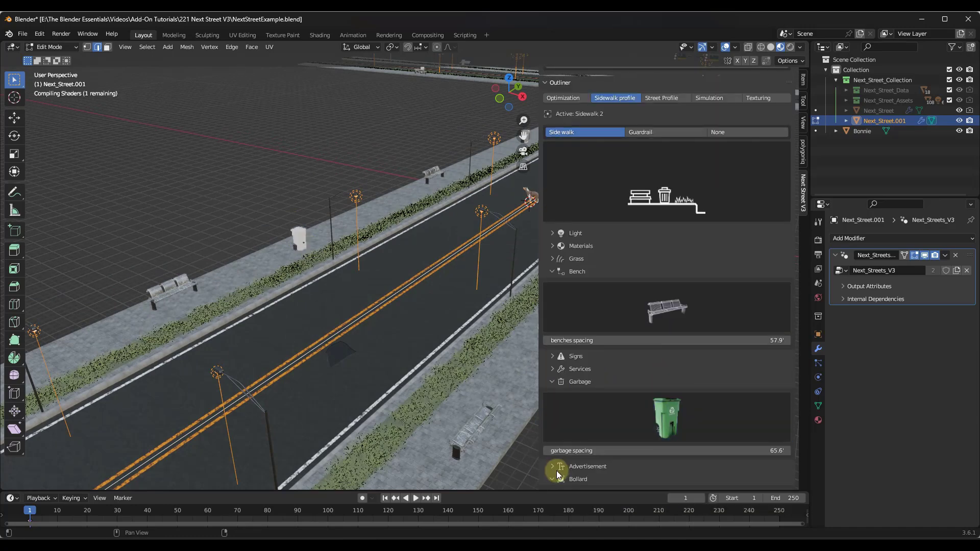
Adjust the garbage spacing along the sidewalk to 64.9'
scroll(708, 358, "down", 5)
left_click_drag(708, 350, 477, 221)
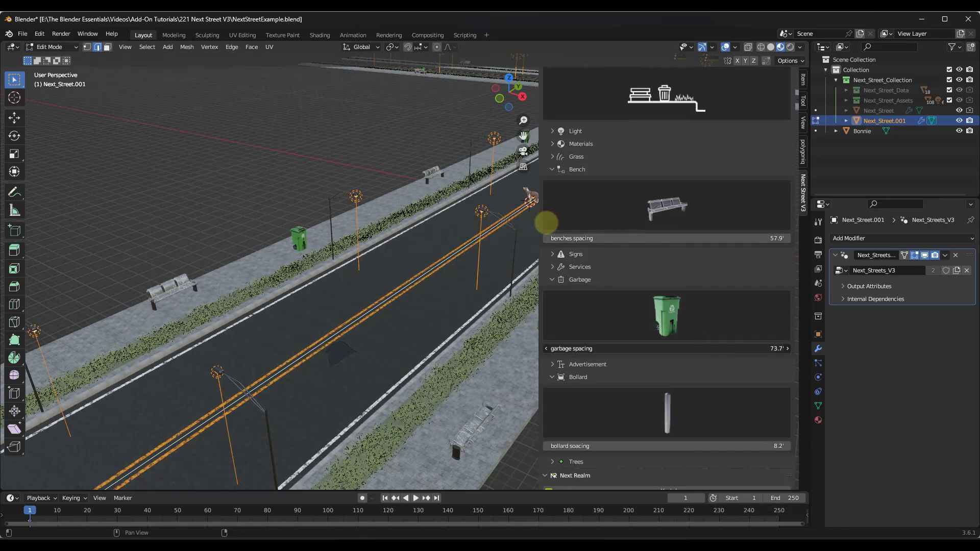
left_click_drag(337, 250, 582, 242)
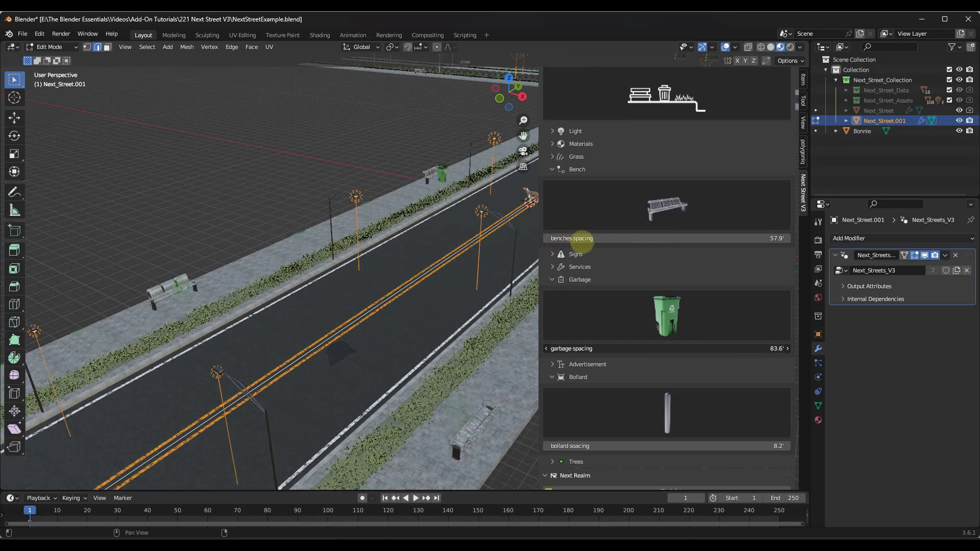
mouse_move(372, 284)
middle_mouse_down()
mouse_move(374, 271)
mouse_move(361, 279)
middle_mouse_up()
left_click_drag(706, 349, 640, 322)
middle_click_drag(319, 236, 426, 175)
middle_click_drag(393, 262, 418, 245)
Change the street's sidewalk to Next_sidewalk profile_5, with trees and advertisement panels, and inspect both sides
scroll(663, 153, "up", 3)
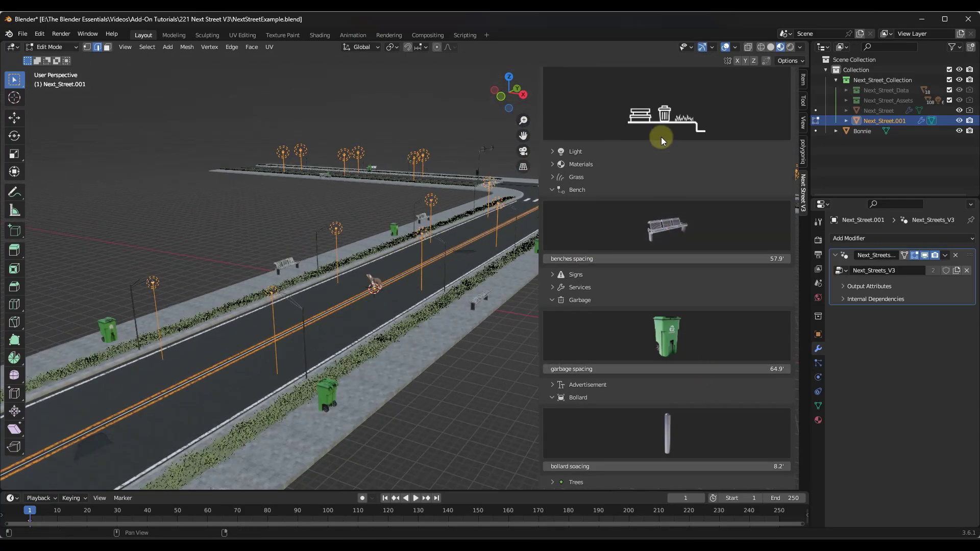
left_click(651, 144)
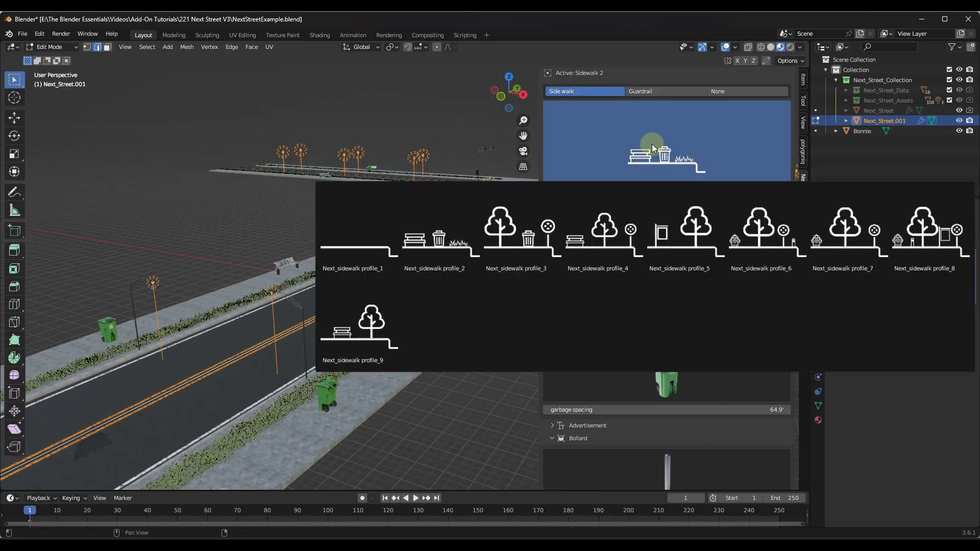
left_click(682, 237)
middle_click_drag(378, 266, 517, 289)
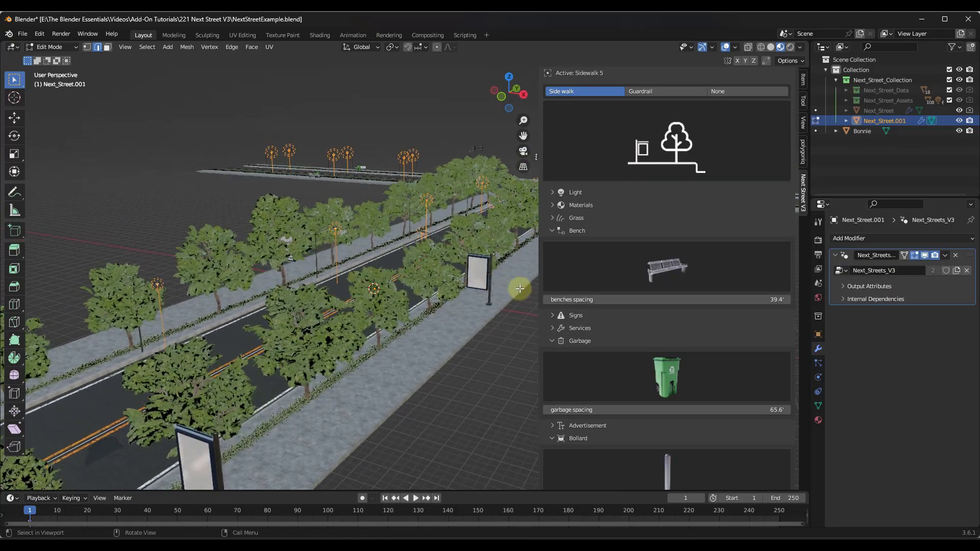
middle_click_drag(398, 274, 373, 270)
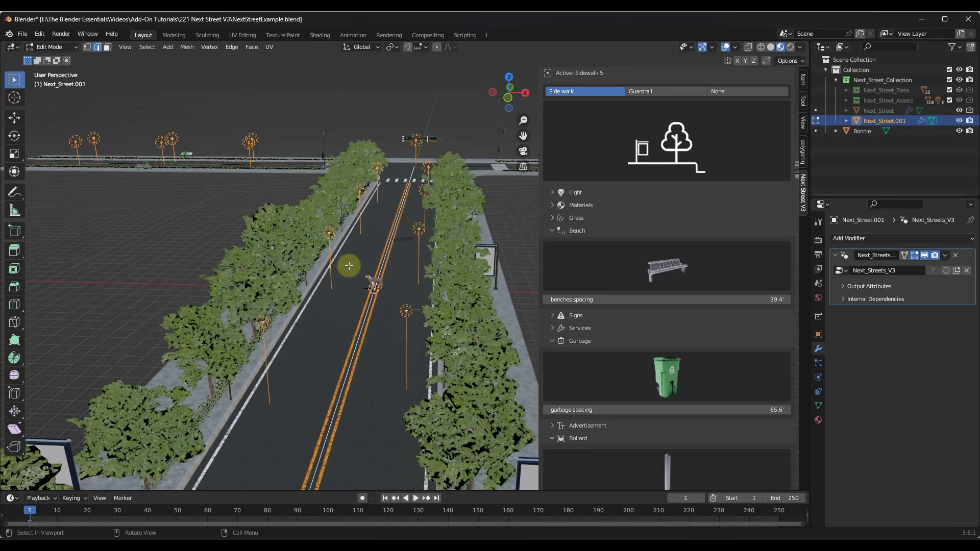
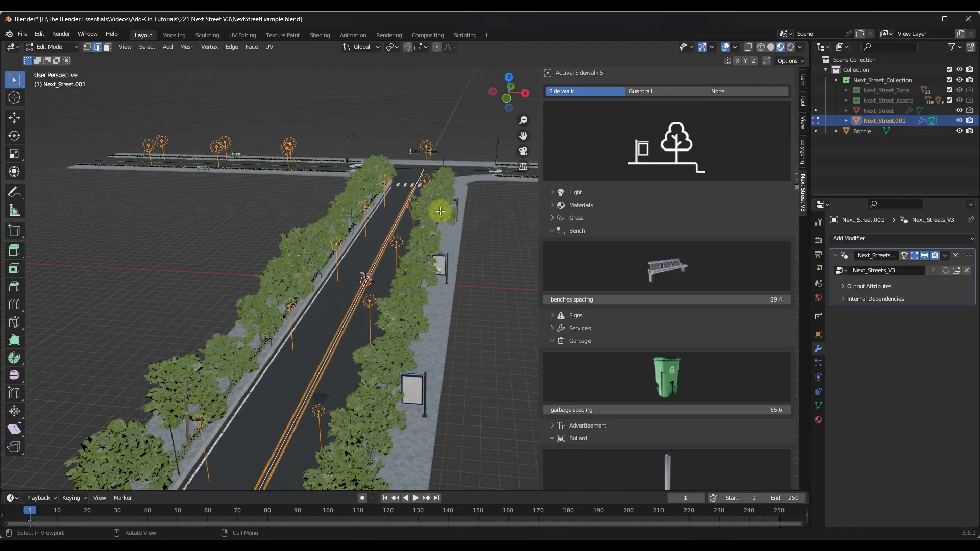
Switch the street's edges from sidewalk to Guardrail and collapse the expanded asset sections, including Bench and Garbage
left_click(653, 92)
middle_click_drag(364, 306, 392, 257)
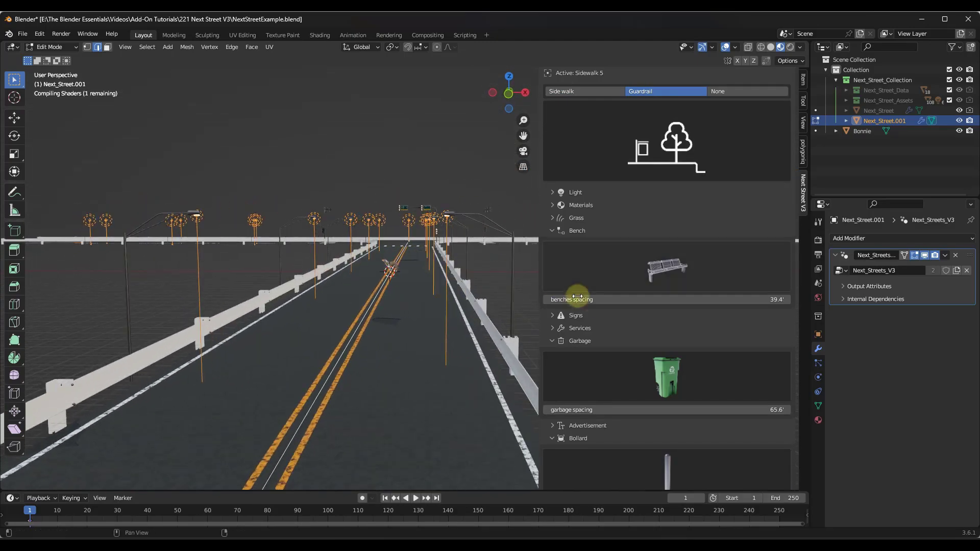
left_click(553, 341)
left_click(554, 367)
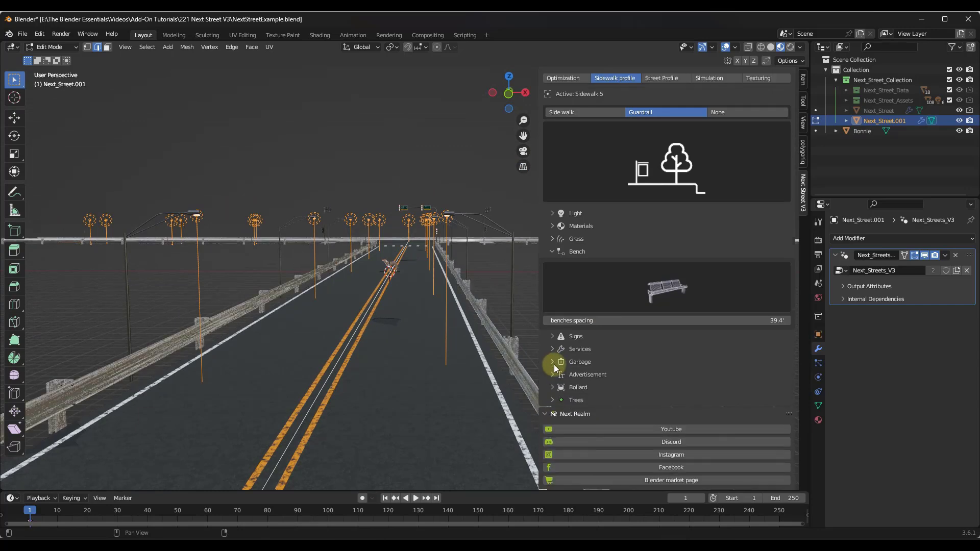
left_click(552, 252)
scroll(554, 240, "up", 3)
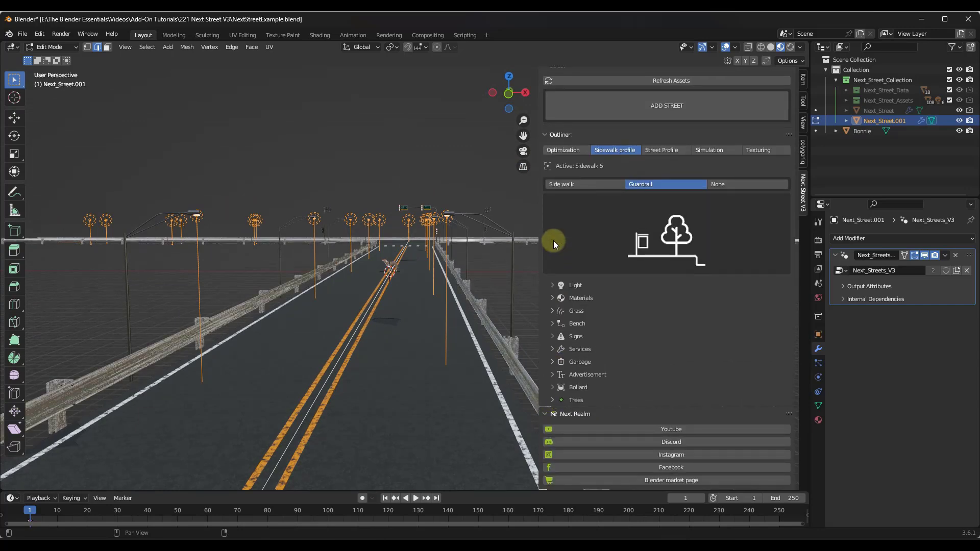
Expand the Light settings and set the Lights spacing to 37.3'
left_click(553, 286)
mouse_move(657, 393)
left_mouse_down()
mouse_move(437, 262)
mouse_move(466, 262)
mouse_move(414, 270)
mouse_move(652, 411)
left_mouse_up()
mouse_move(372, 226)
middle_mouse_down()
mouse_move(376, 245)
mouse_move(376, 224)
mouse_move(377, 236)
middle_mouse_up()
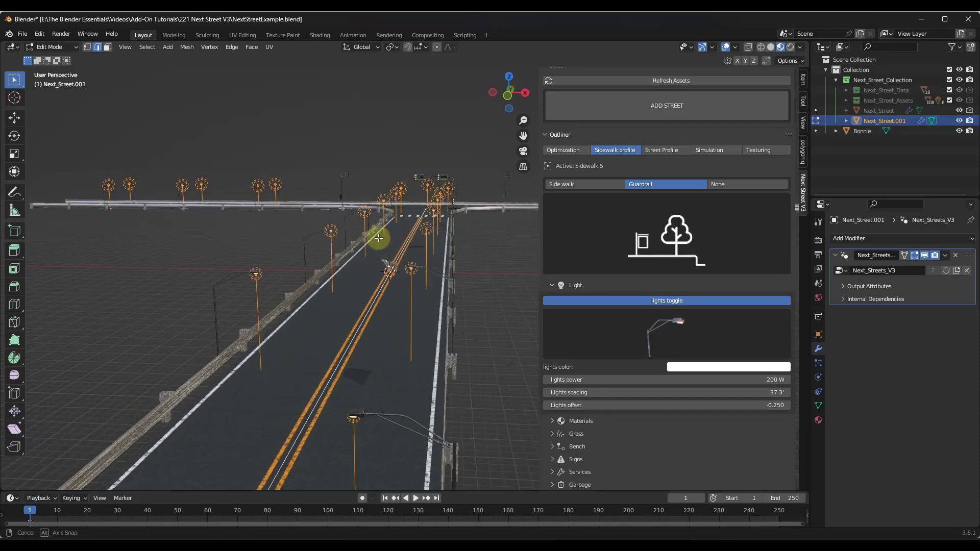
Preview the street in rendered shading with Cycles and pick a new lights color for the street lamps
left_click(818, 240)
key("z")
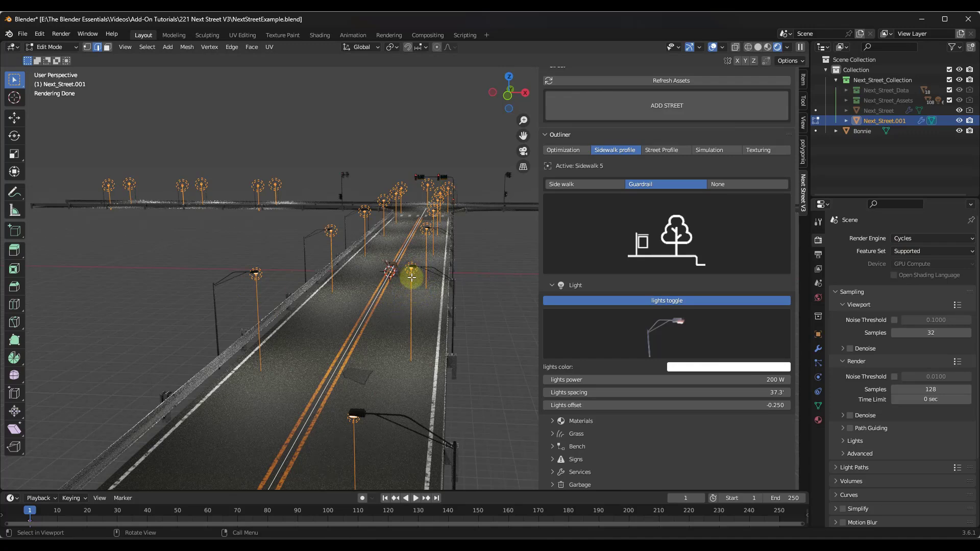
left_click(701, 368)
left_click(692, 282)
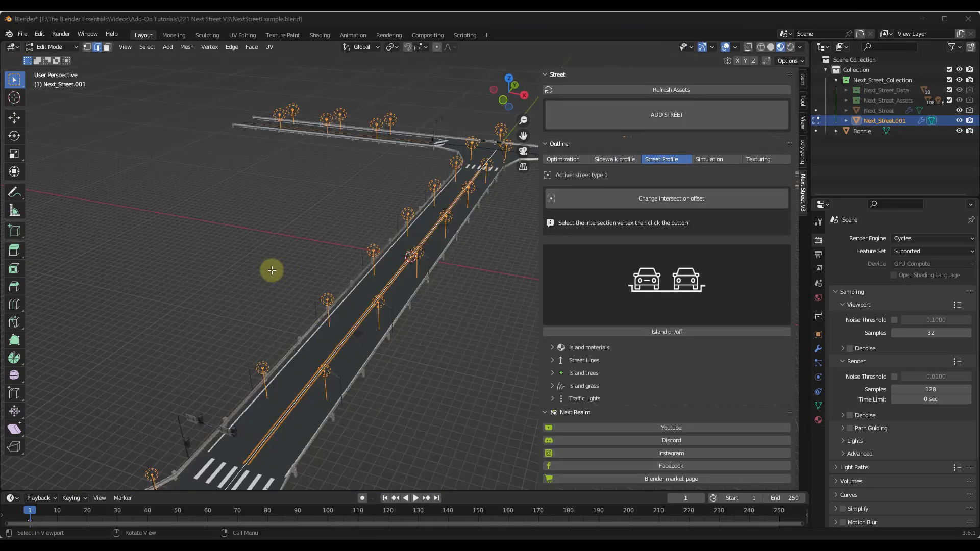
Change the profile of the street connecting the two intersections to Next_Street profile_2 sides and inspect the widened road
middle_click_drag(272, 270, 616, 173)
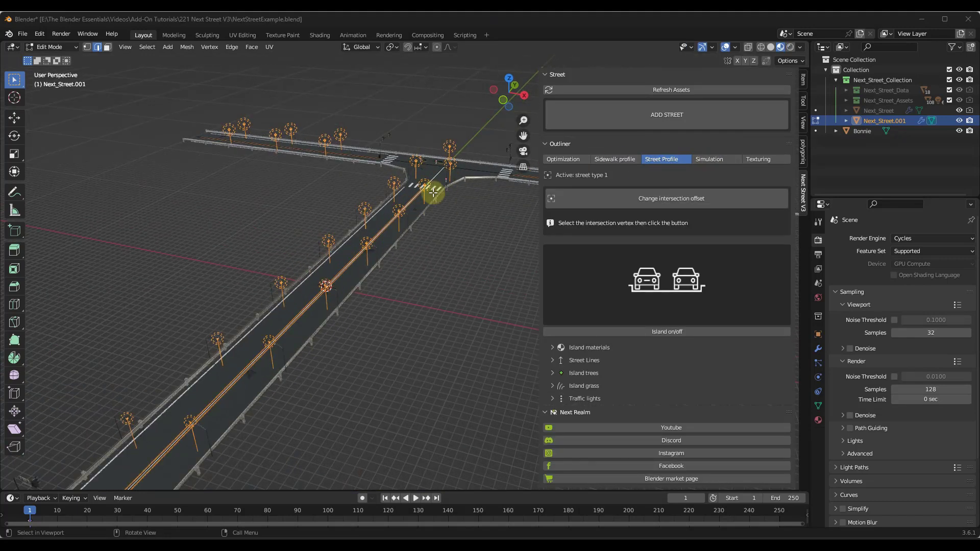
middle_click_drag(405, 203, 350, 264, "shift")
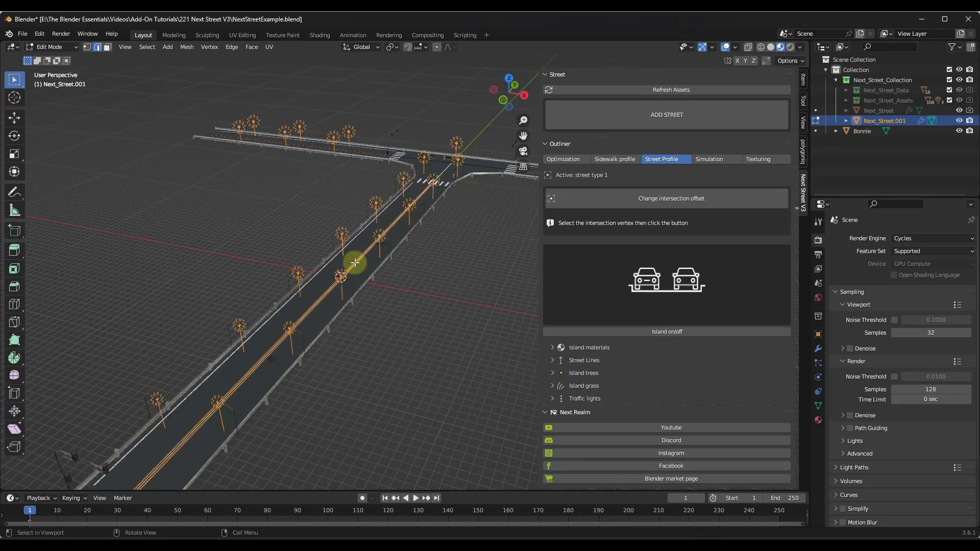
left_click(668, 279)
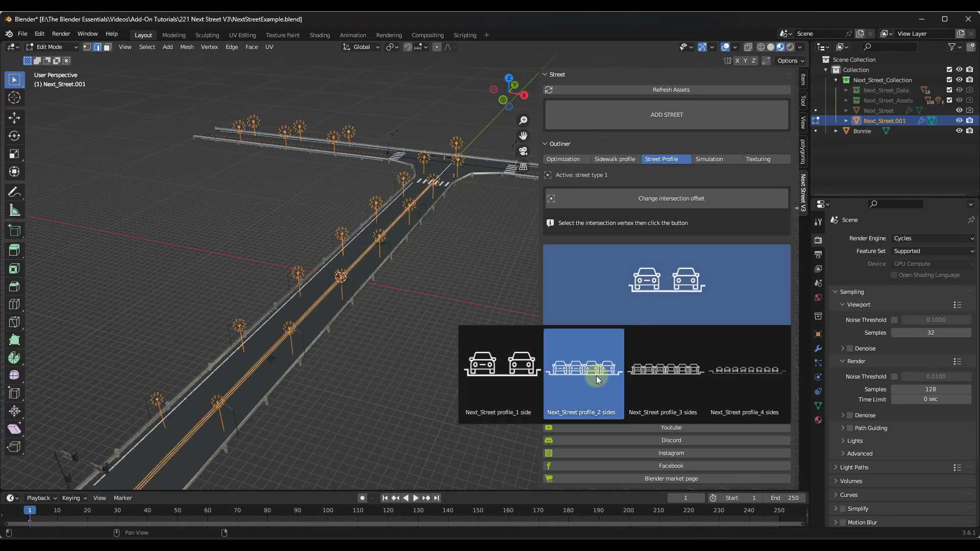
left_click(596, 376)
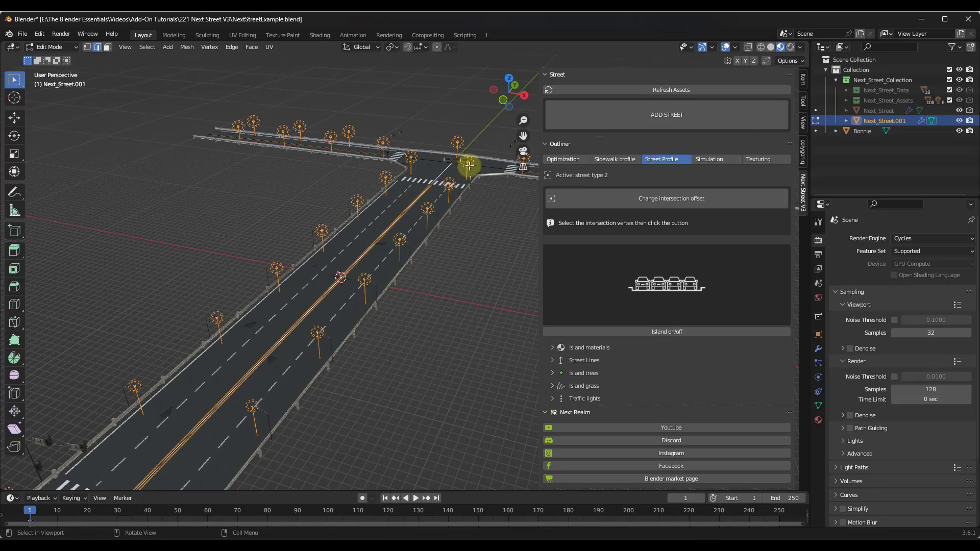
middle_click_drag(474, 183, 458, 166)
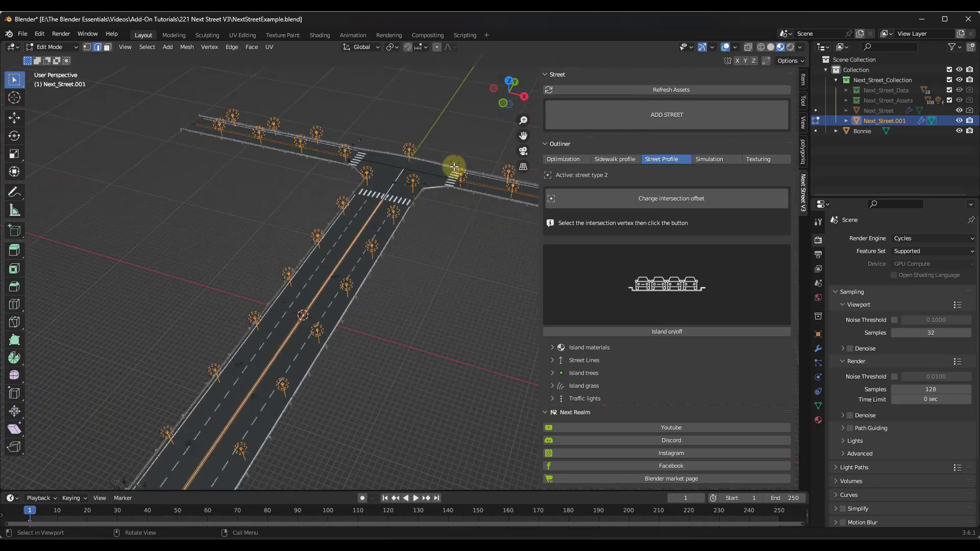
Select the cross street at the far intersection and change its profile to Next_Street profile_2 sides
key("ctrl+z")
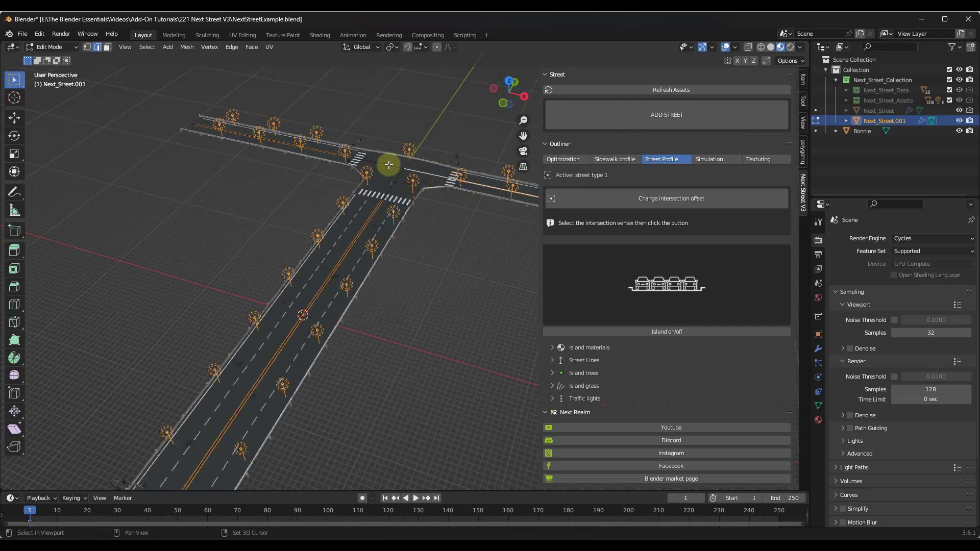
left_click(644, 281)
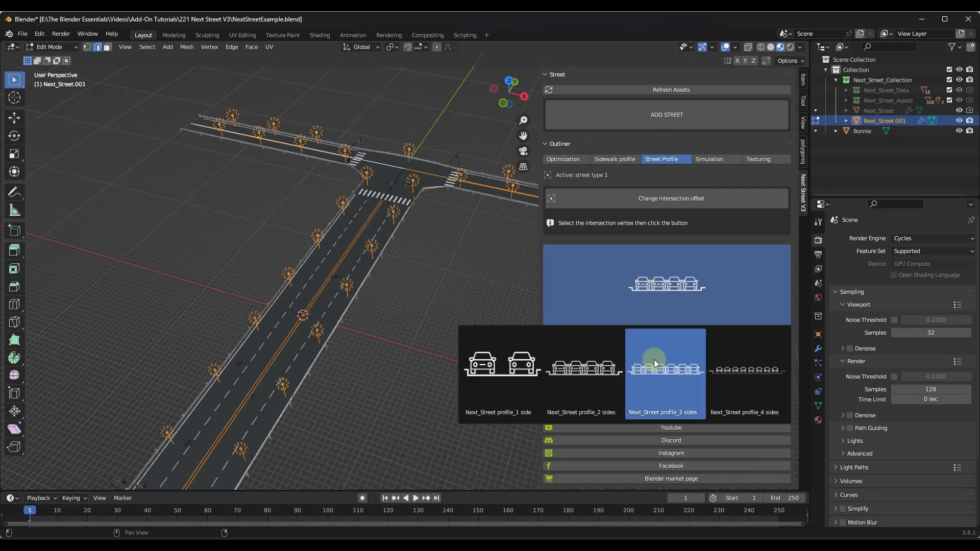
left_click(582, 363)
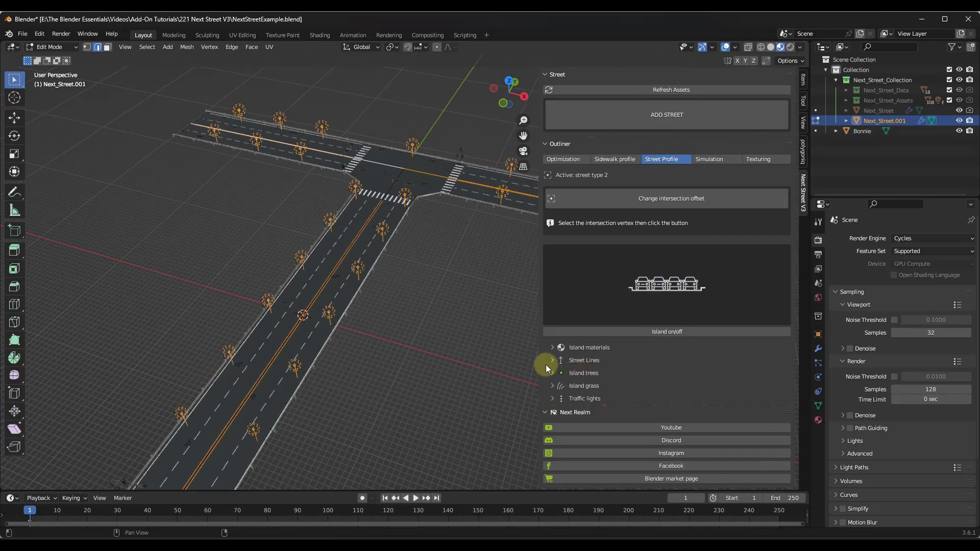
Select the street segments, set their profile back to Next_Street profile_1 side, and expand the Island materials
left_click(396, 183)
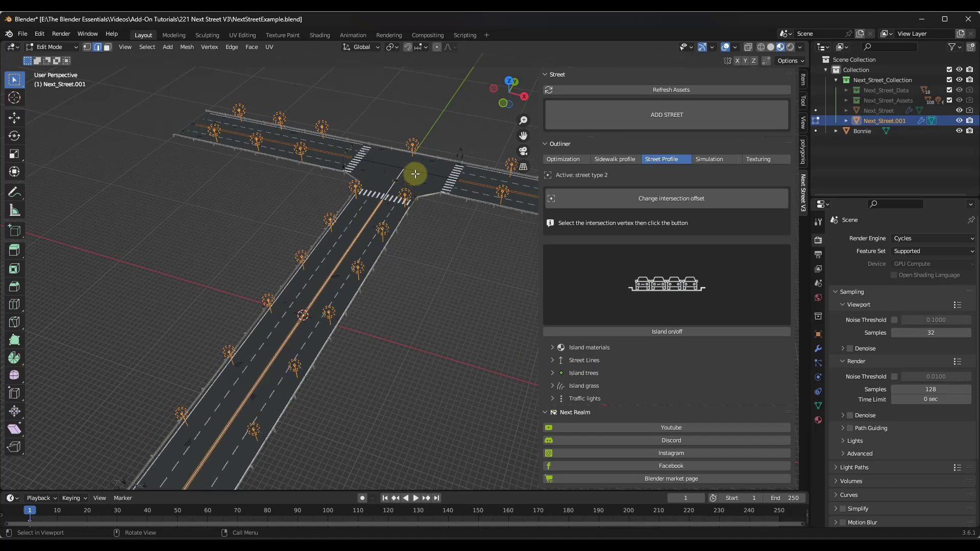
left_click(427, 180, "shift")
left_click(647, 246)
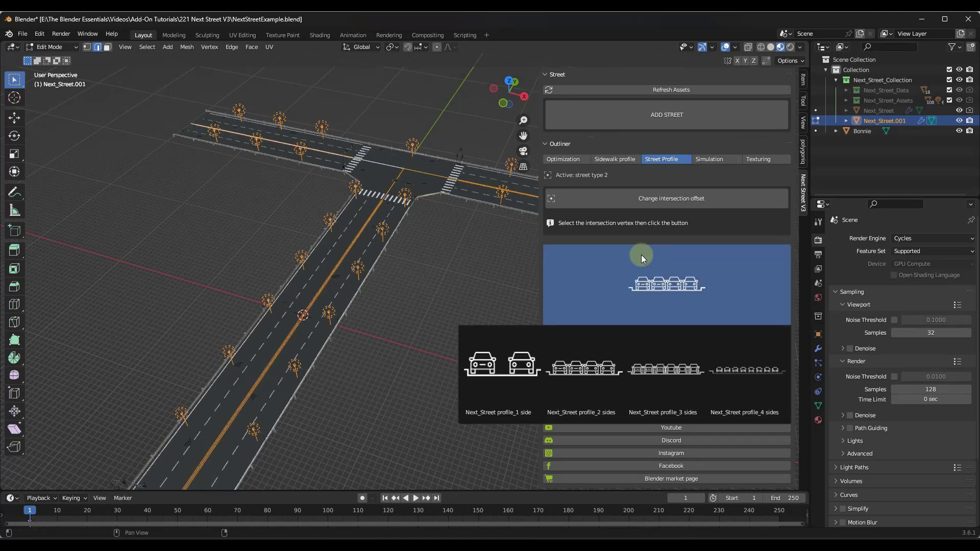
left_click(494, 367)
middle_click_drag(438, 166, 366, 307)
left_click(362, 306)
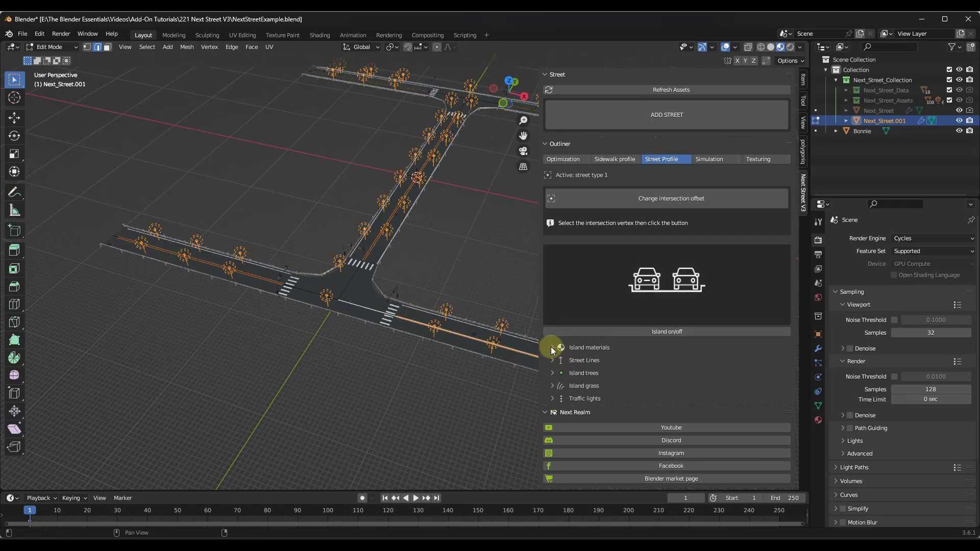
left_click(553, 350)
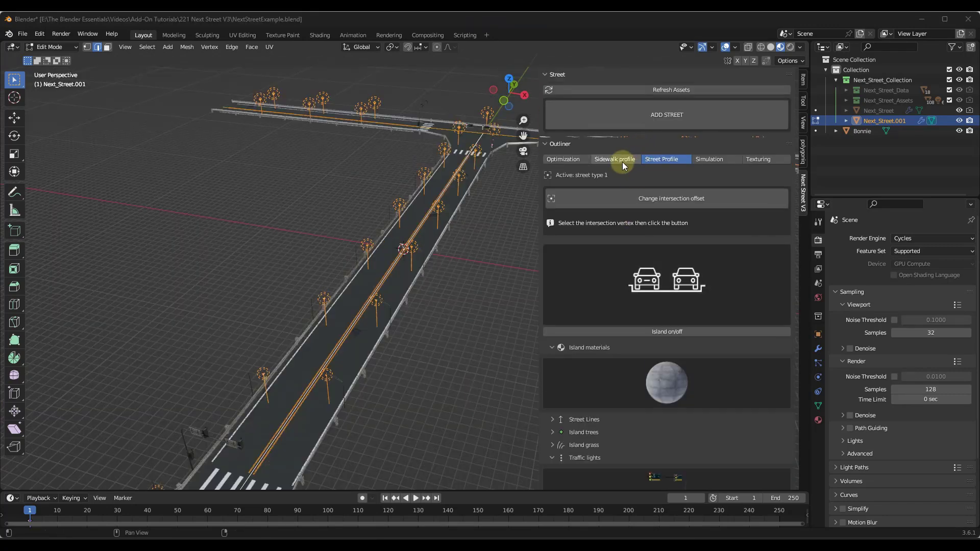
Switch the streets' edges from Guardrail to Side walk with the Sidewalk 2 profile of benches, garbage bins and grass
left_click(623, 162)
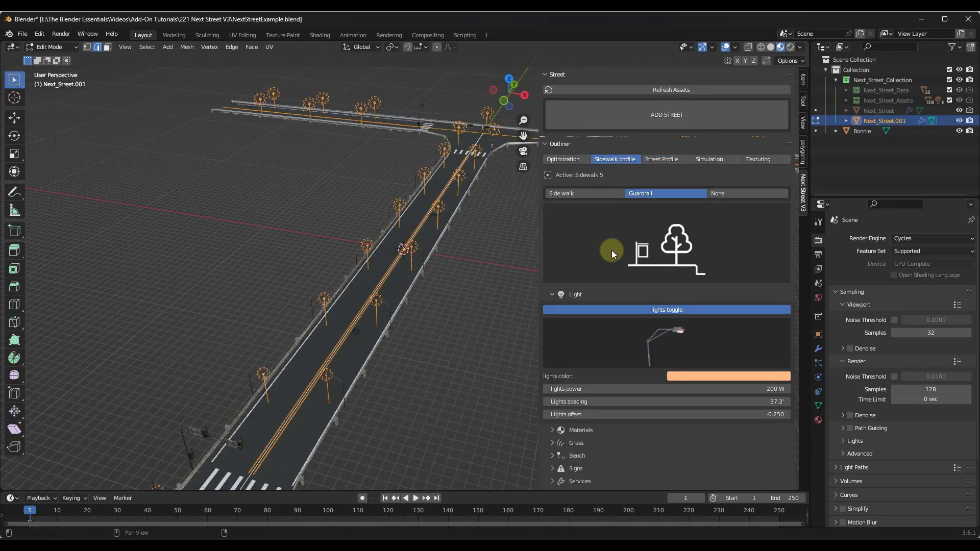
left_click(612, 246)
left_click(427, 342)
left_click(607, 193)
middle_click_drag(405, 299, 431, 262)
scroll(417, 257, "down", 2)
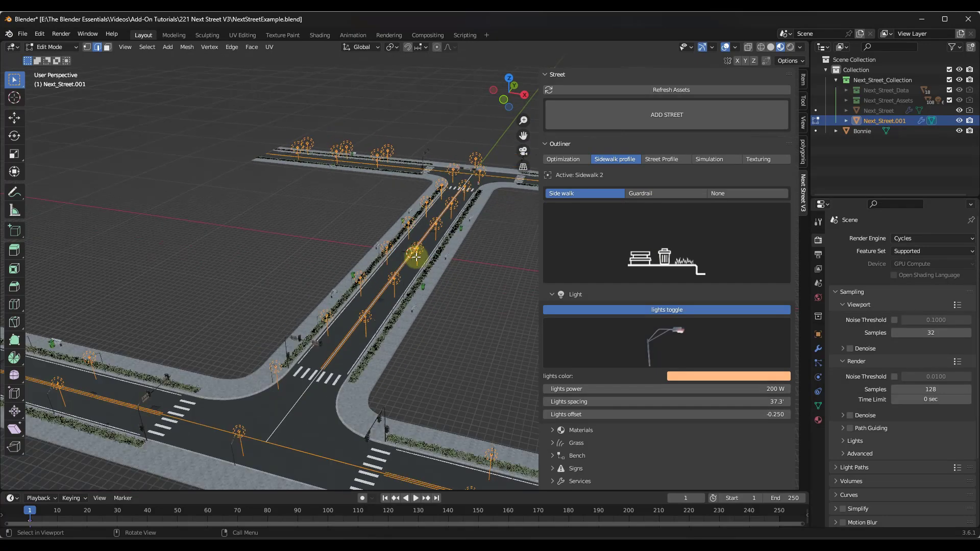
scroll(402, 262, "up", 2)
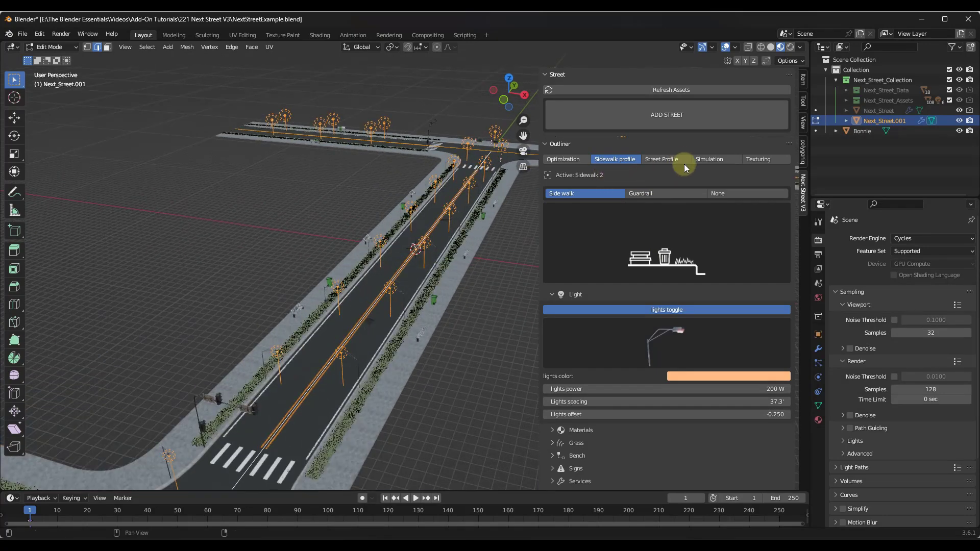
scroll(383, 306, "up", 4)
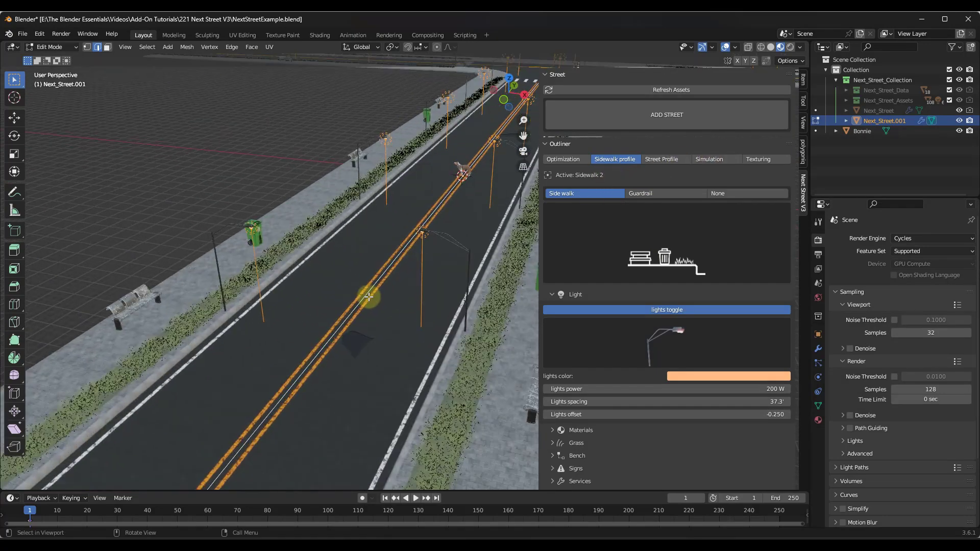
Expand the sidewalk's Materials and change the paving material to reddish-brown brick, inspecting it along the street
left_click(765, 159)
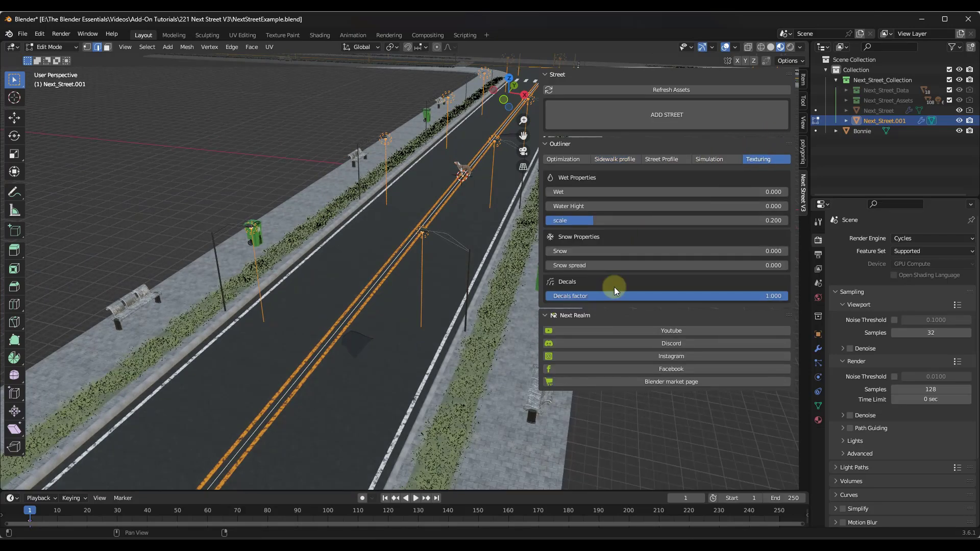
middle_click_drag(407, 252, 392, 275)
left_click(644, 107)
left_click(618, 157)
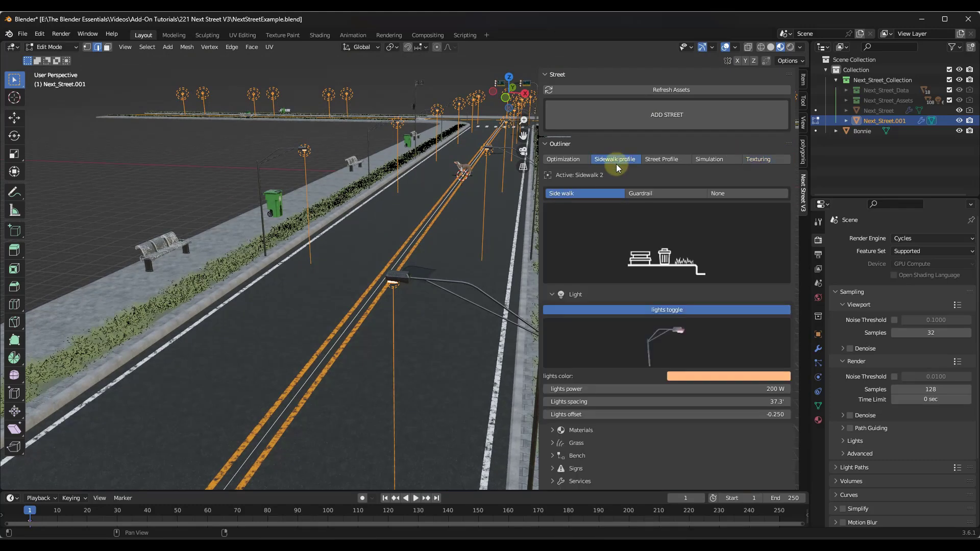
left_click(561, 433)
scroll(631, 343, "down", 4)
left_click(643, 391)
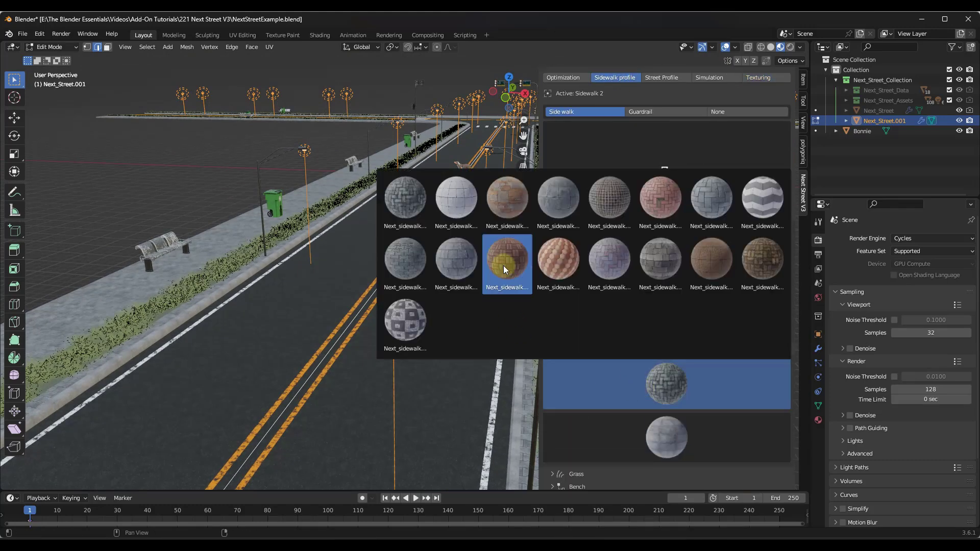
left_click(503, 266)
middle_click_drag(281, 258, 362, 150)
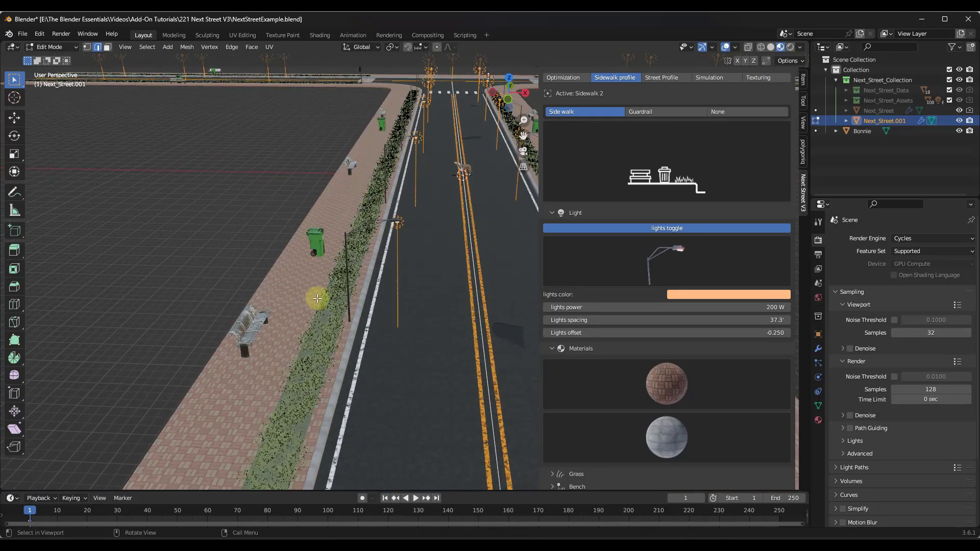
middle_click_drag(276, 242, 372, 250)
Make the road surface wet with Wet 0.792, Water Hight 0.579 and scale 0.447 in the texturing settings
left_click(755, 79)
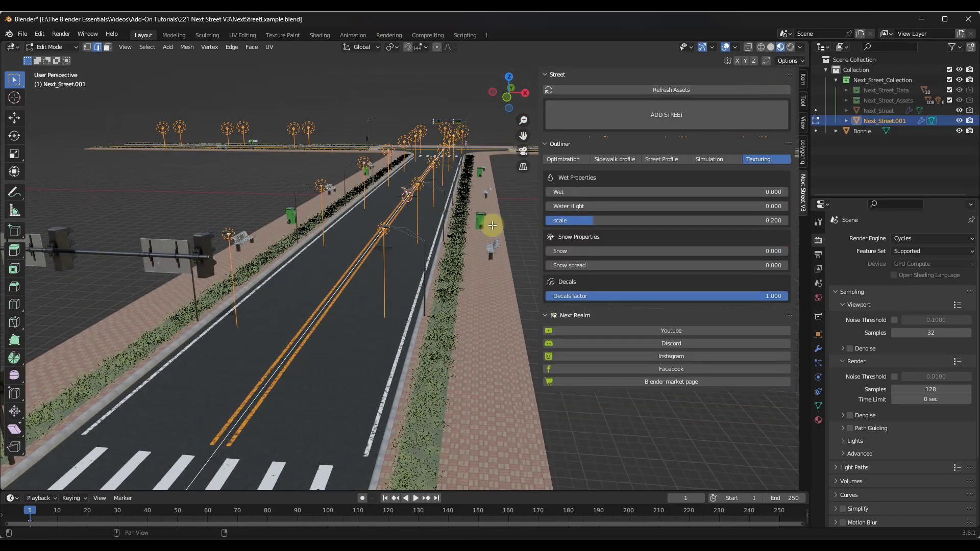
scroll(329, 295, "up", 3)
left_click_drag(613, 193, 540, 322)
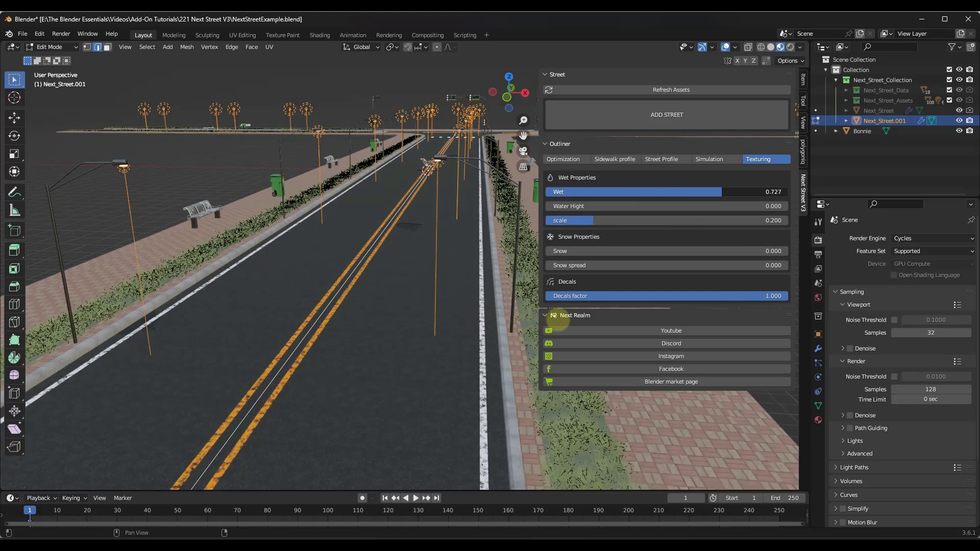
left_click_drag(654, 226, 439, 345)
left_click_drag(593, 207, 496, 339)
mouse_move(339, 281)
middle_mouse_down()
mouse_move(345, 271)
mouse_move(346, 280)
middle_mouse_up()
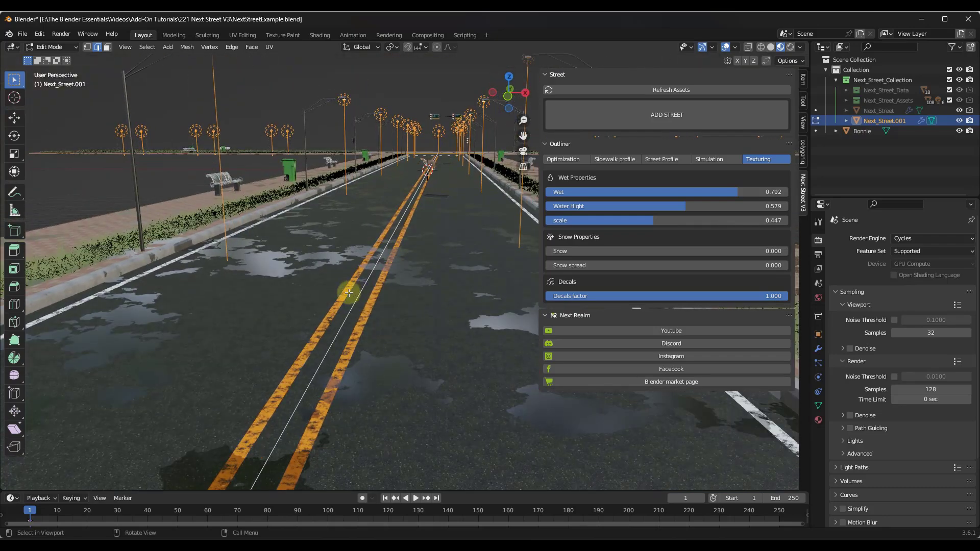
Cover the street with snow by setting Snow to 0.602 and Snow spread to 0.218
left_click_drag(587, 250, 611, 264)
mouse_move(684, 270)
left_mouse_down()
mouse_move(385, 267)
mouse_move(641, 259)
mouse_move(507, 247)
mouse_move(683, 258)
left_mouse_up()
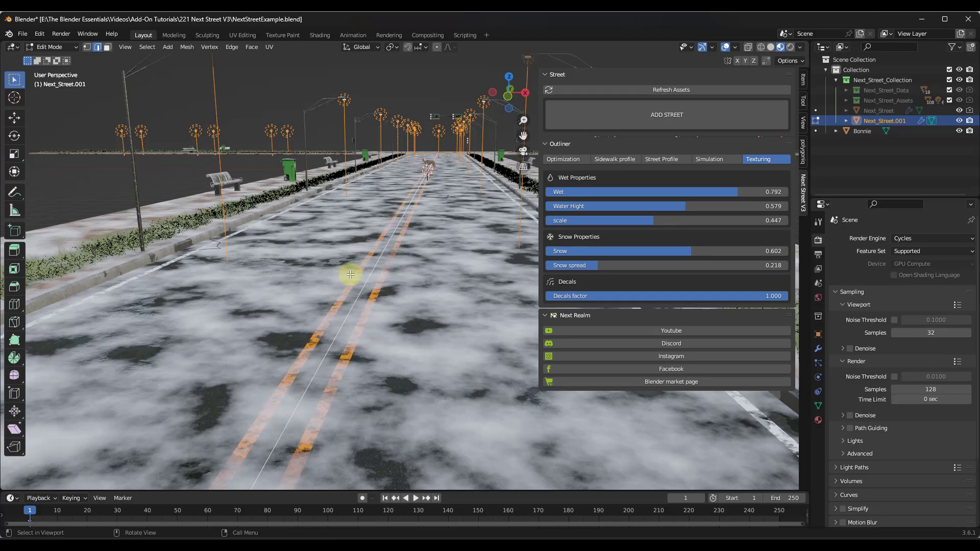
middle_click_drag(381, 260, 376, 261)
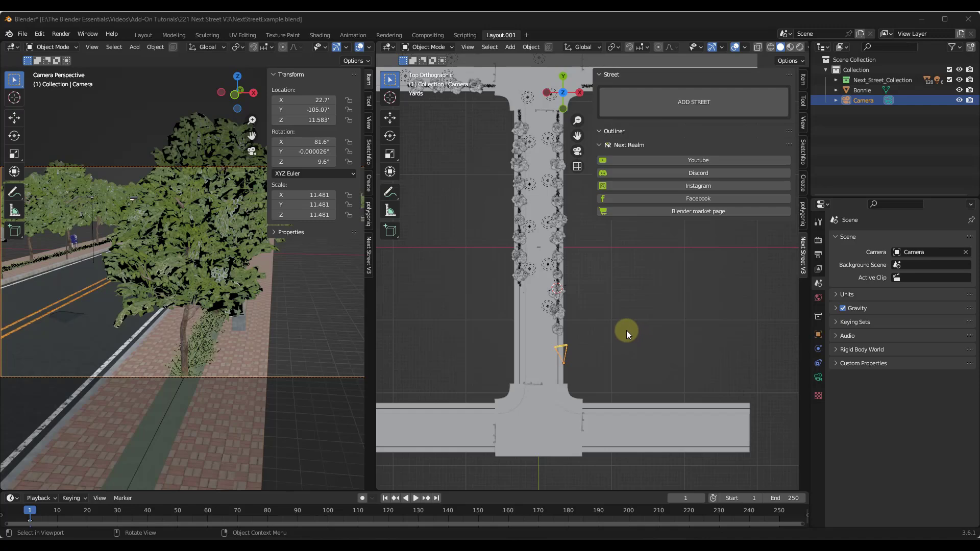
Show the street's Optimization settings for camera culling and rotate the camera in the top view to test the asset culling
left_click(545, 305)
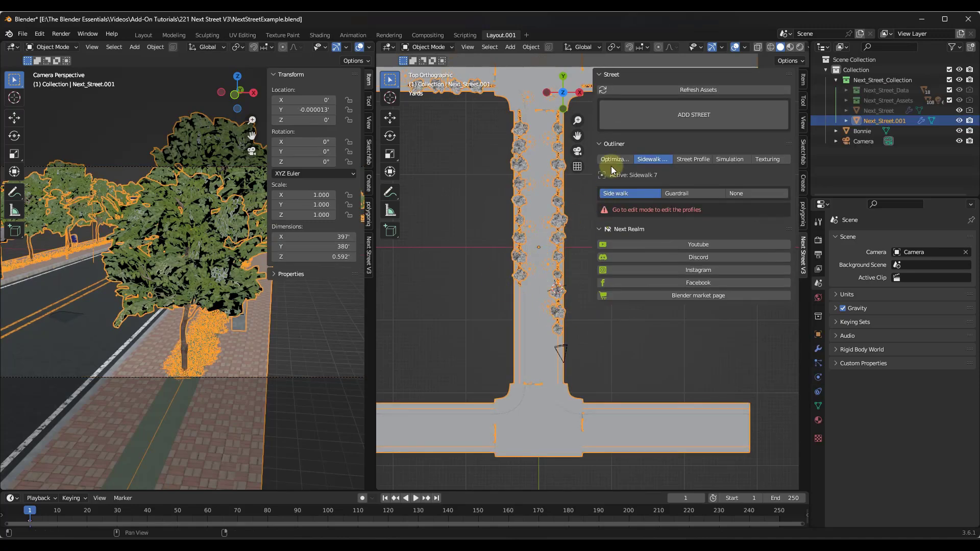
left_click(616, 161)
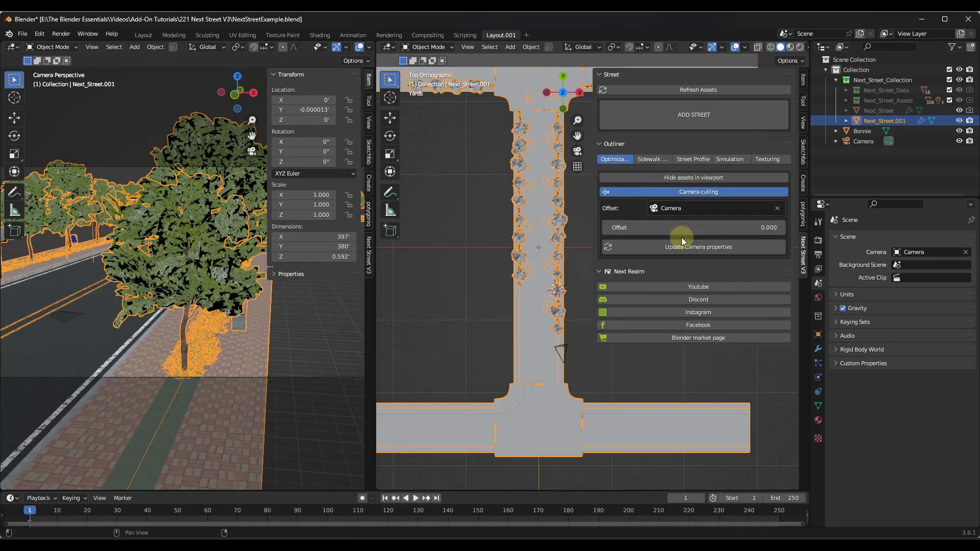
left_click(565, 349)
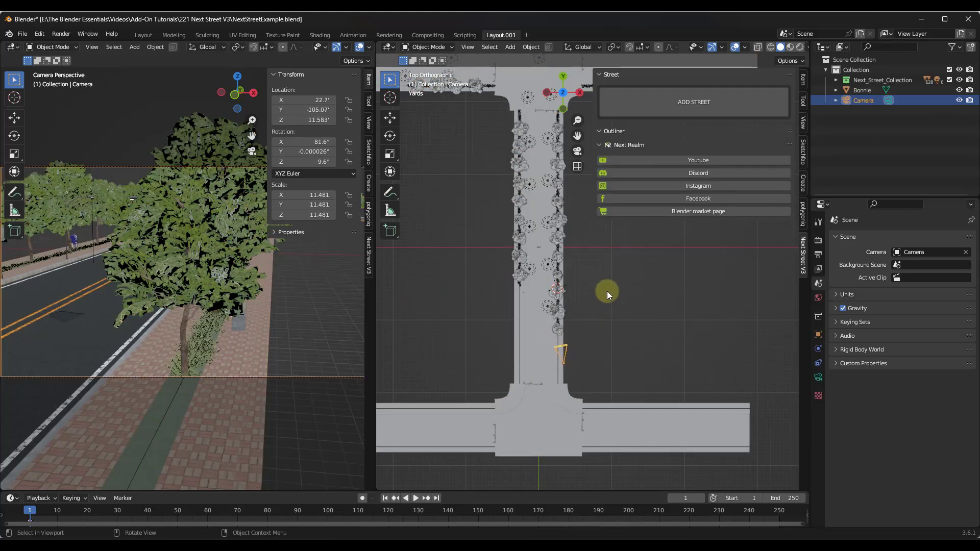
key("r")
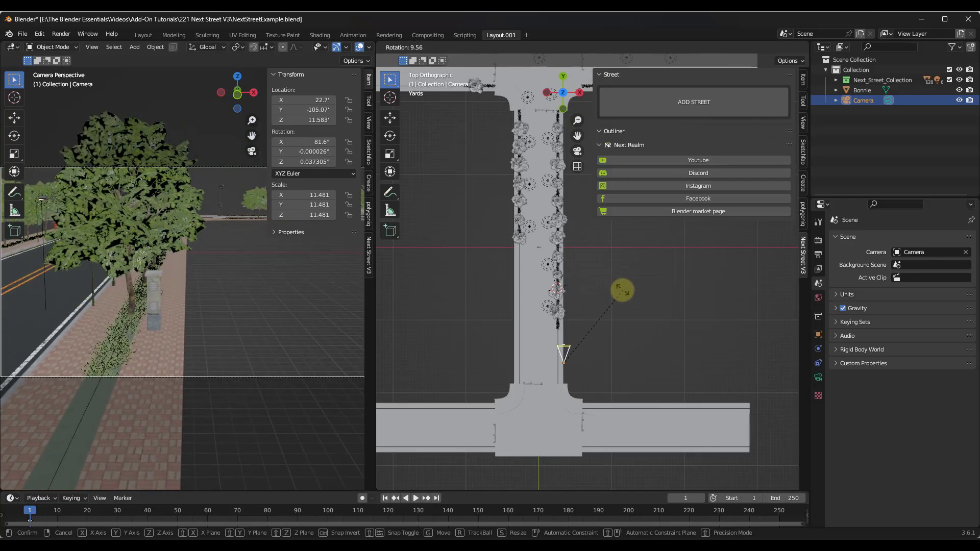
left_click(620, 291)
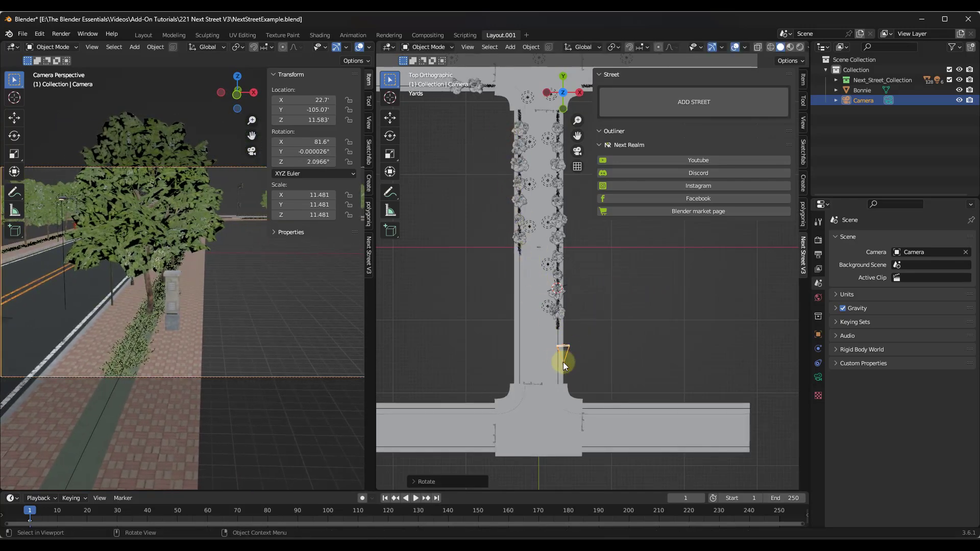
key("r")
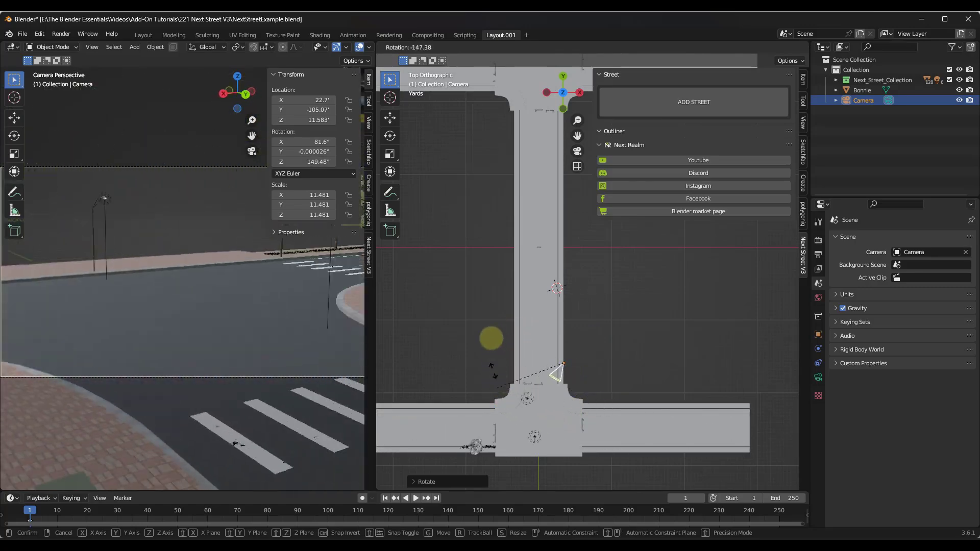
left_click(596, 267)
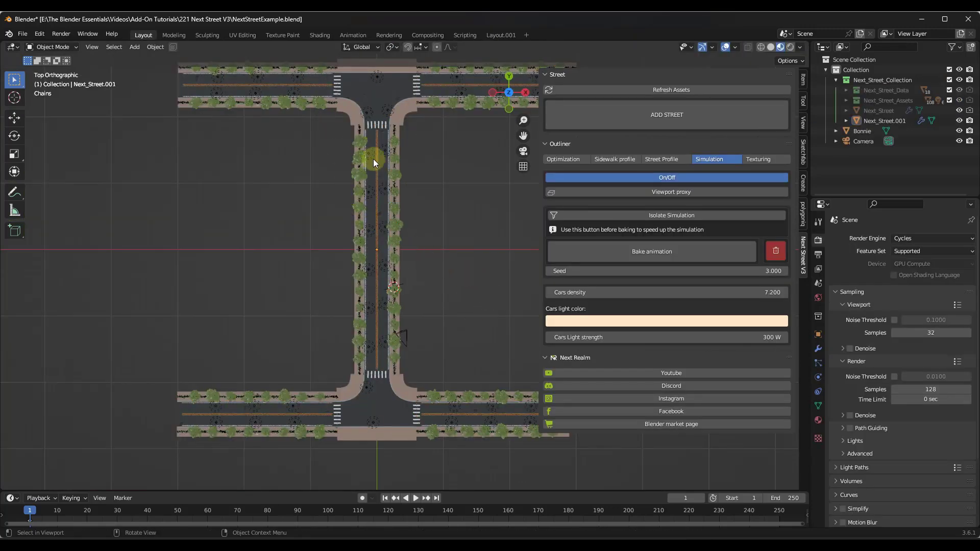
Bake the street's car traffic simulation with Cars density 7.000 and play the animation in the top view
left_click(370, 153)
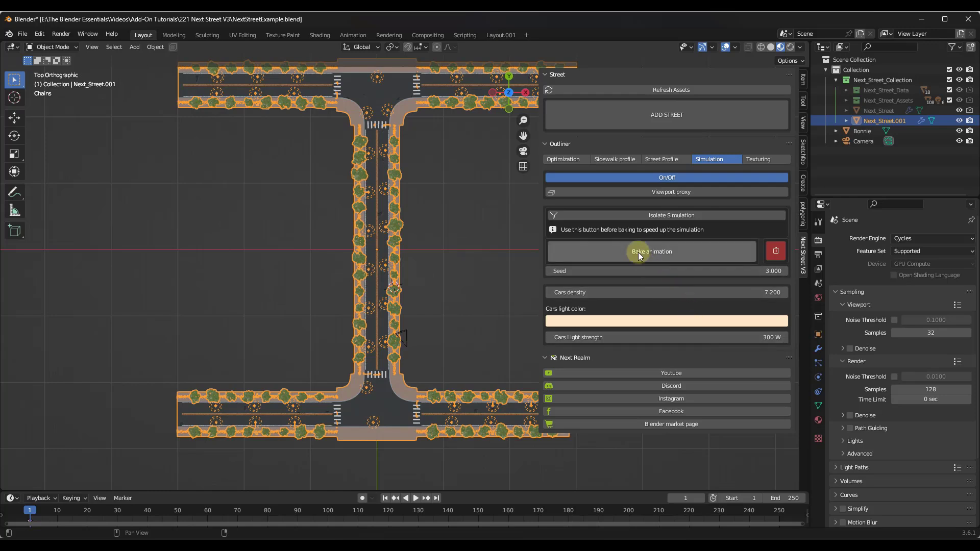
left_click(416, 499)
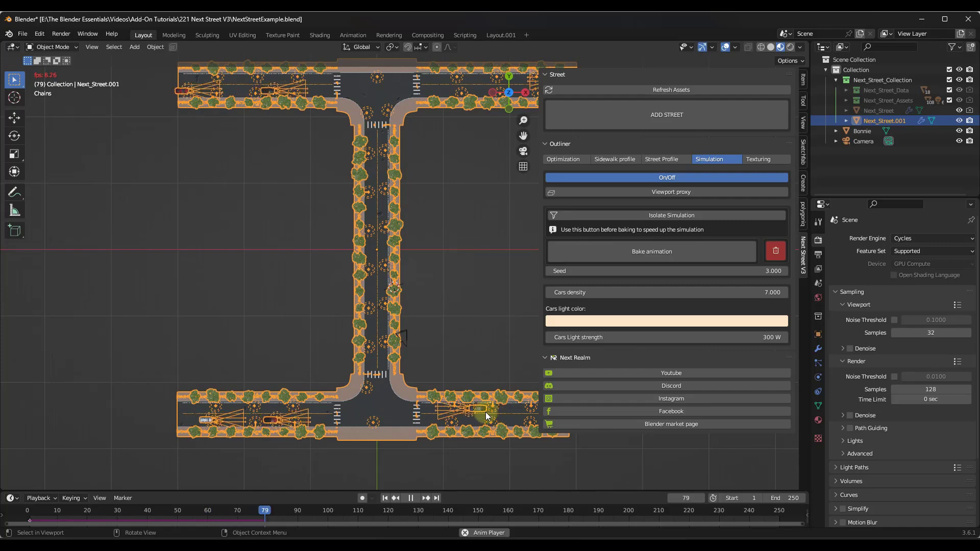
middle_click_drag(486, 412, 406, 287, "ctrl")
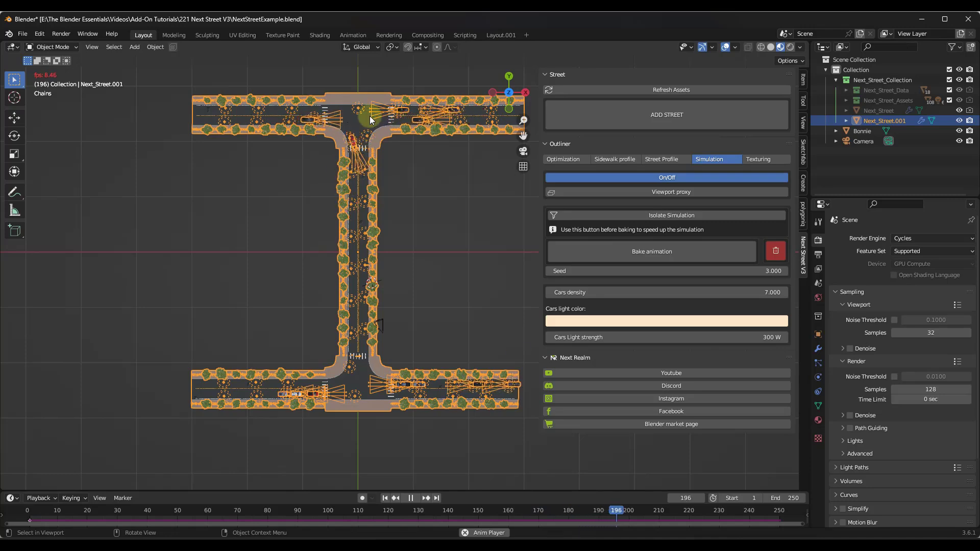
Examine the playing car traffic around the upper T-intersection in the top view
scroll(357, 102, "up", 1)
scroll(356, 102, "up", 2)
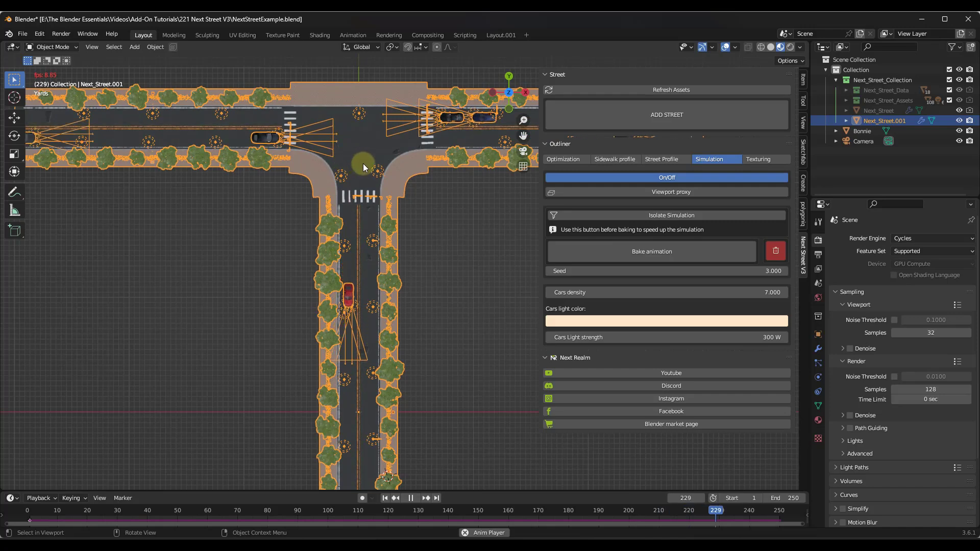
scroll(364, 163, "down", 3)
scroll(366, 163, "up", 4)
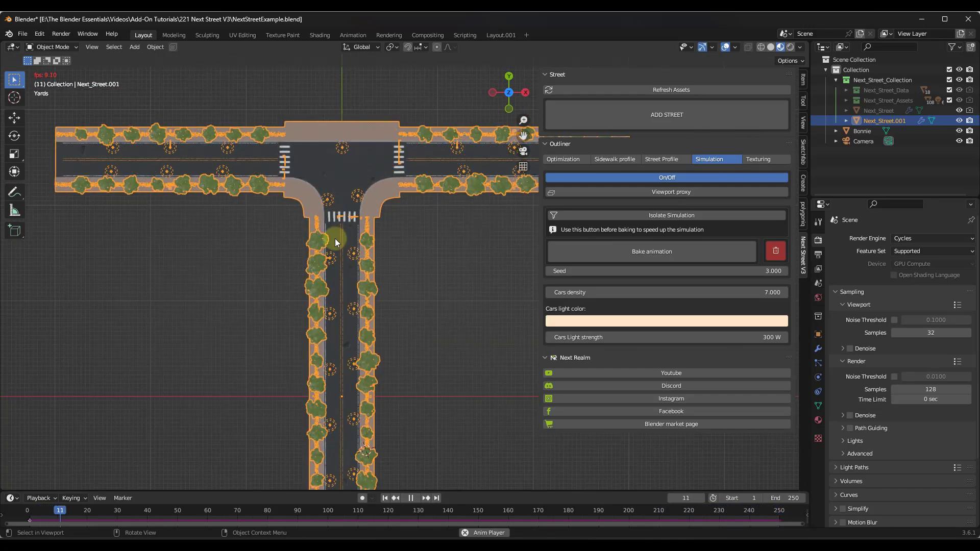
Set the simulation Seed to 3.100, replay the car traffic from the first frame and stop the playback
scroll(323, 169, "down", 3)
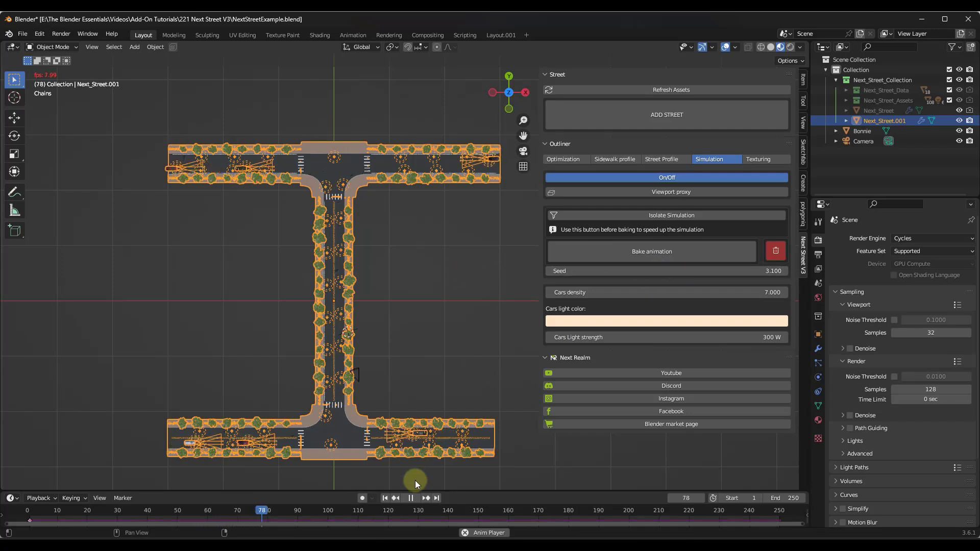
left_click(387, 499)
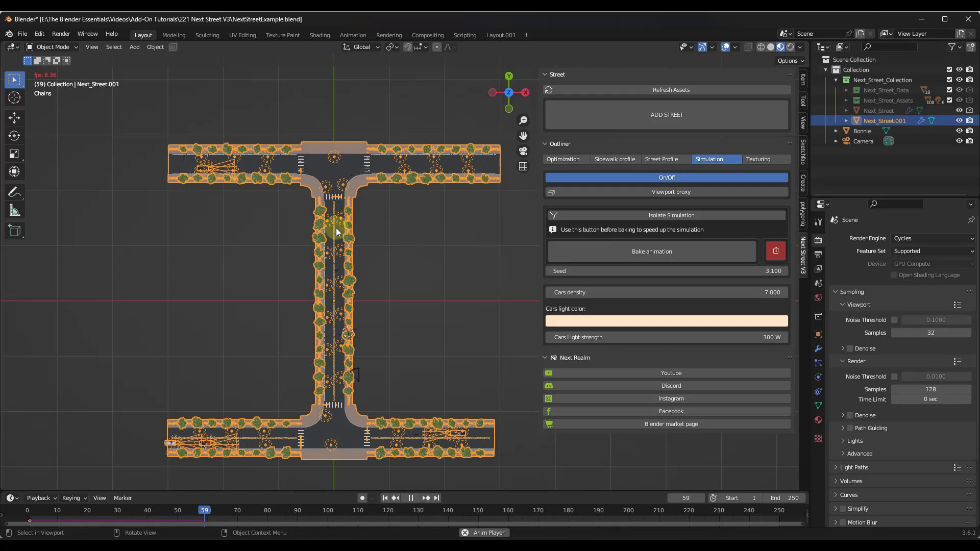
left_click(411, 498)
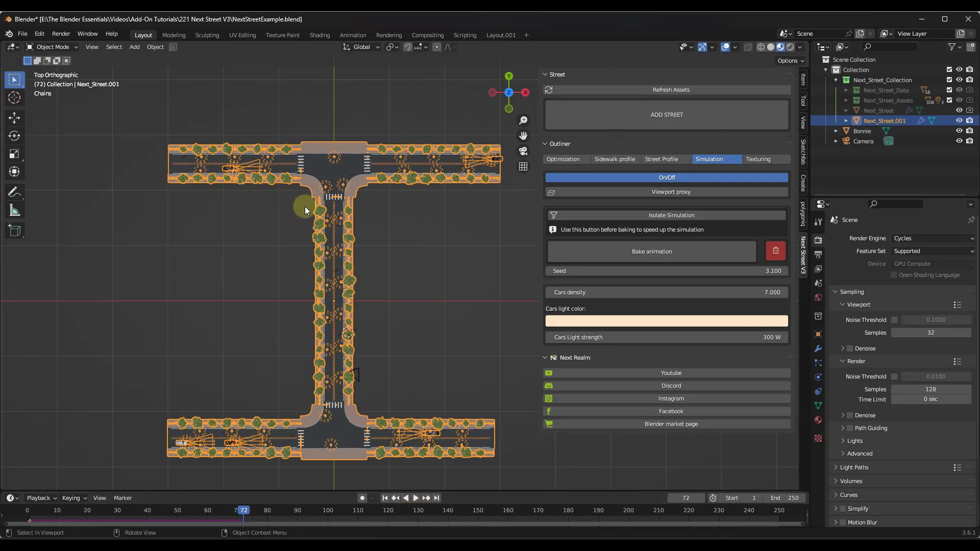
In Edit Mode, try Next_Street profile_2 sides on the street, then switch it to Next_Street profile_3 sides
key("Tab")
left_click(332, 189)
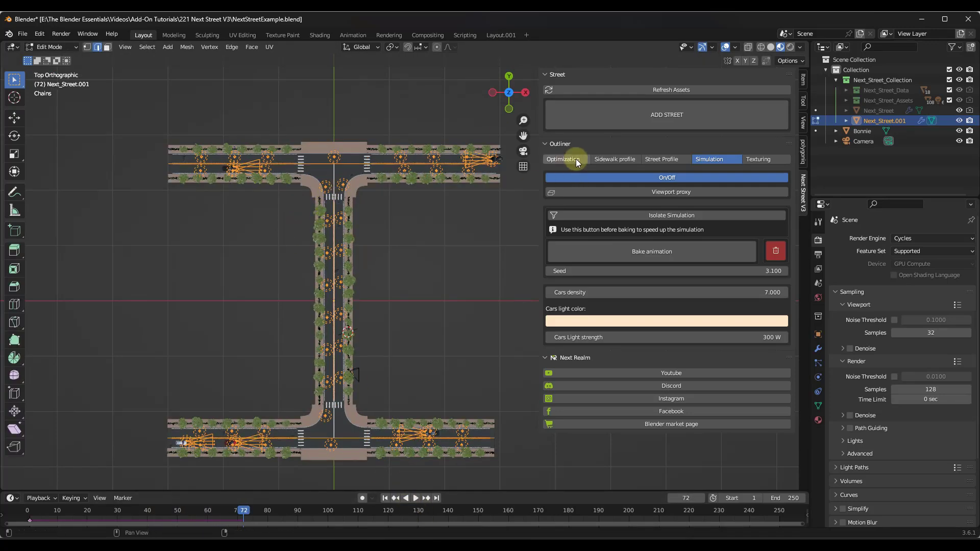
left_click(661, 159)
left_click(648, 272)
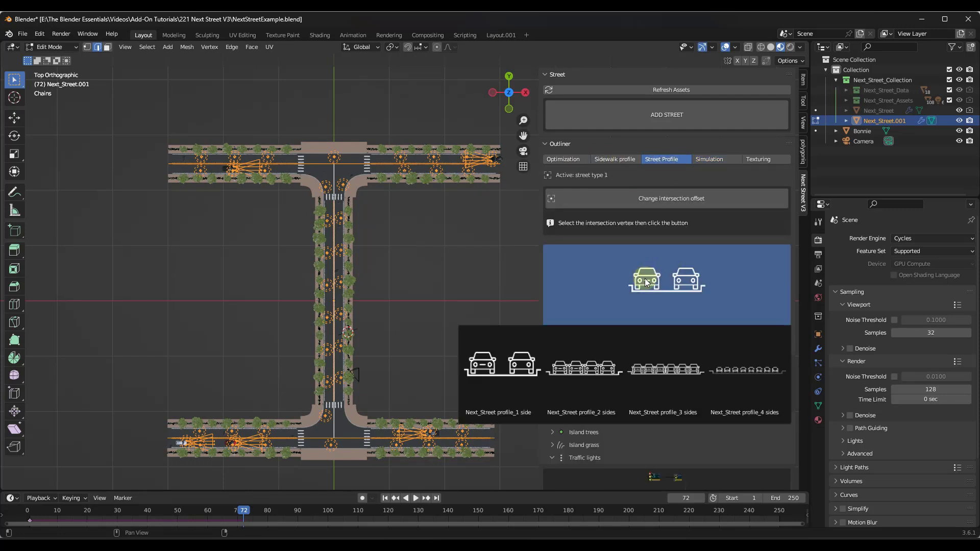
left_click(581, 382)
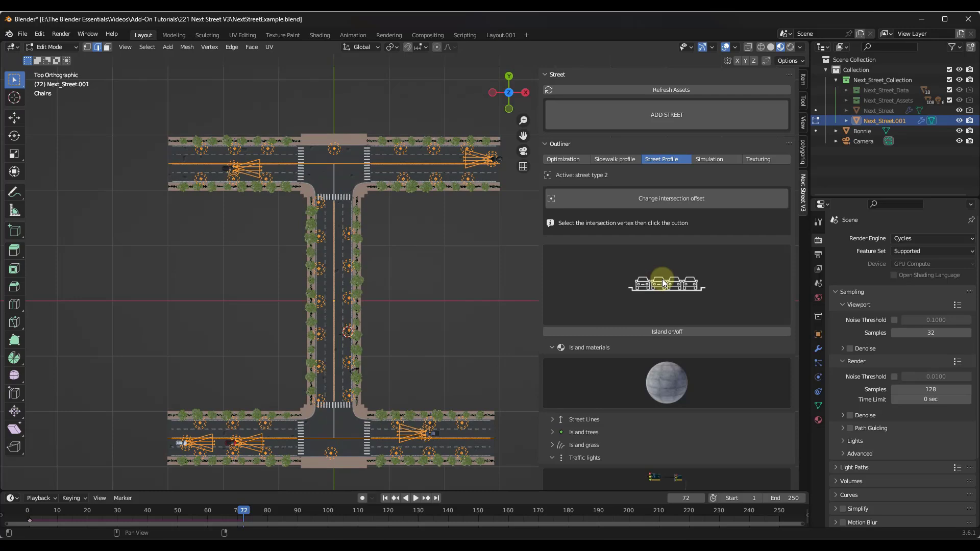
left_click(611, 287)
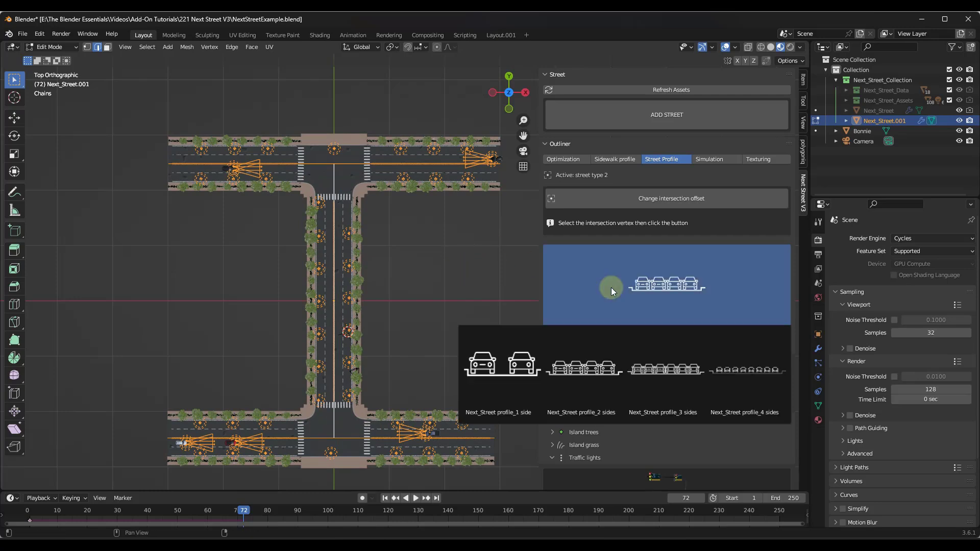
left_click(663, 368)
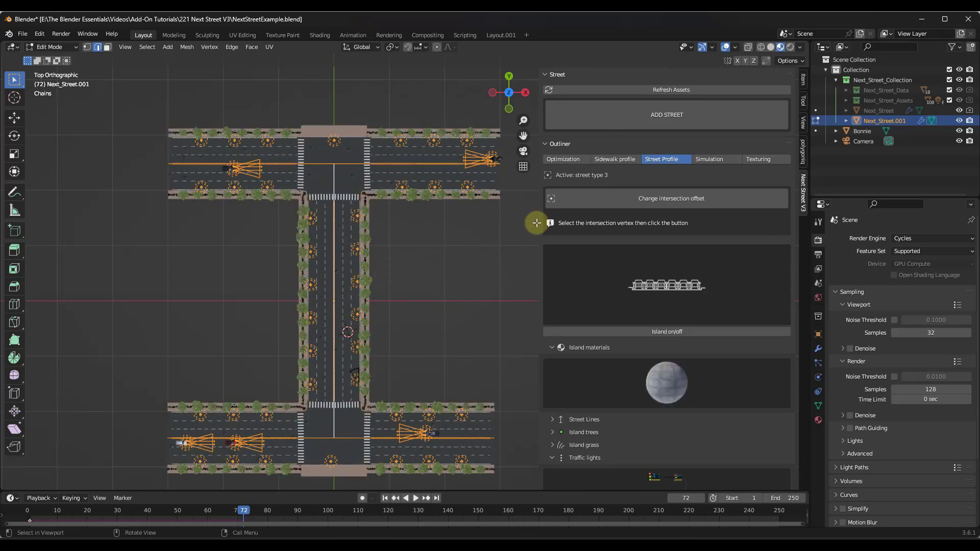
Play the car traffic from the first frame on the widened street and turn on Isolate Simulation
left_click(386, 498)
left_click(415, 499)
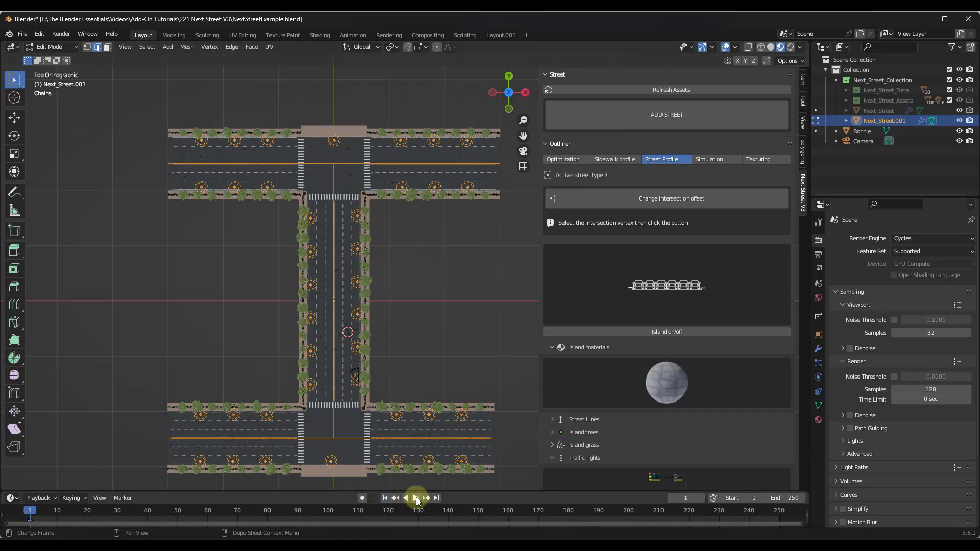
left_click(719, 159)
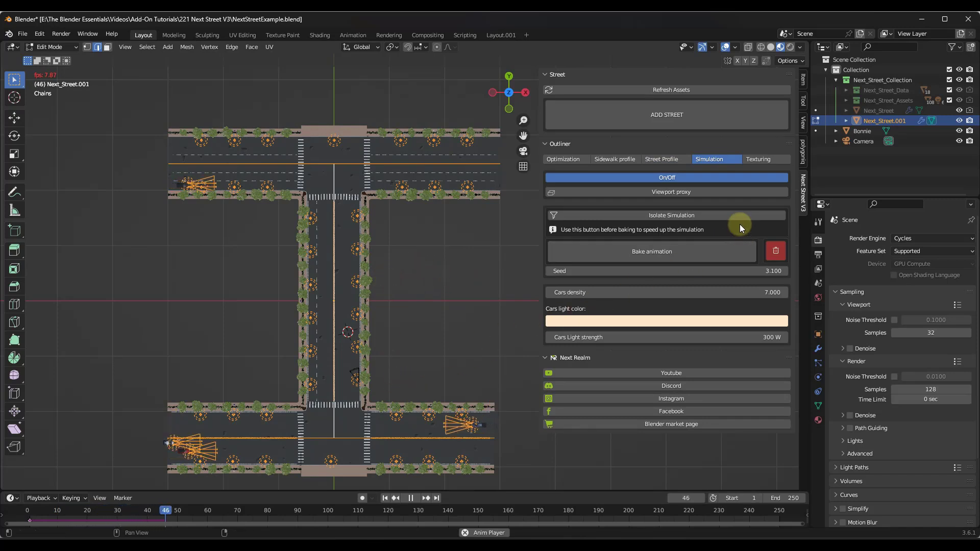
left_click(673, 218)
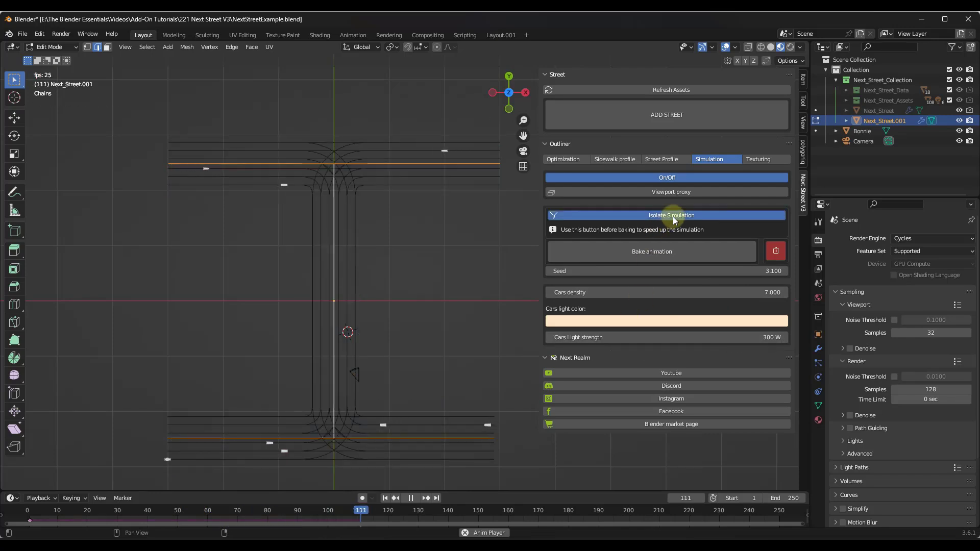